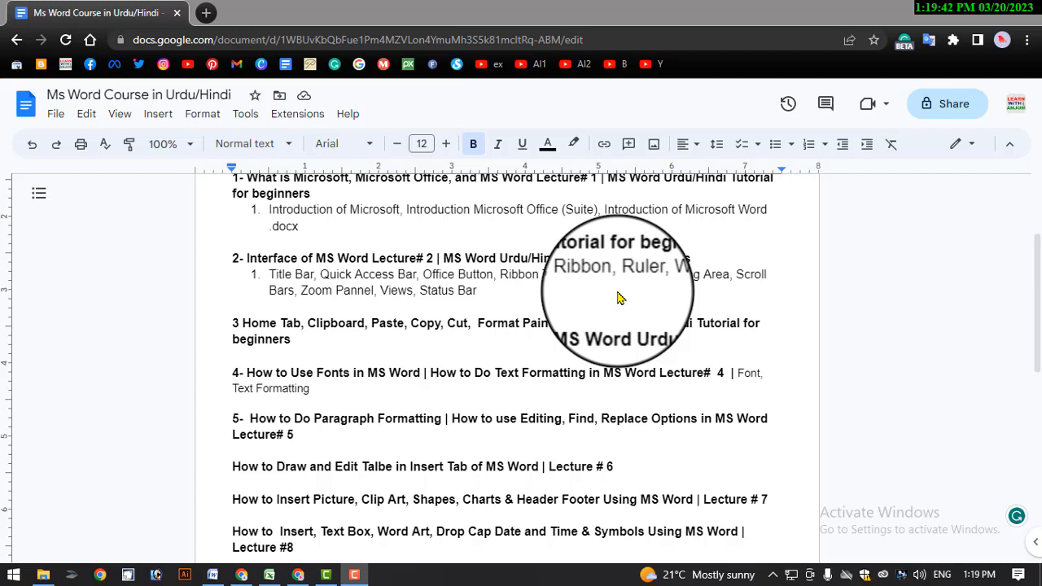
Review the Lecture 1 title and its topics on Microsoft, Microsoft Office and Word's .docx format in the course outline.
left_click(298, 574)
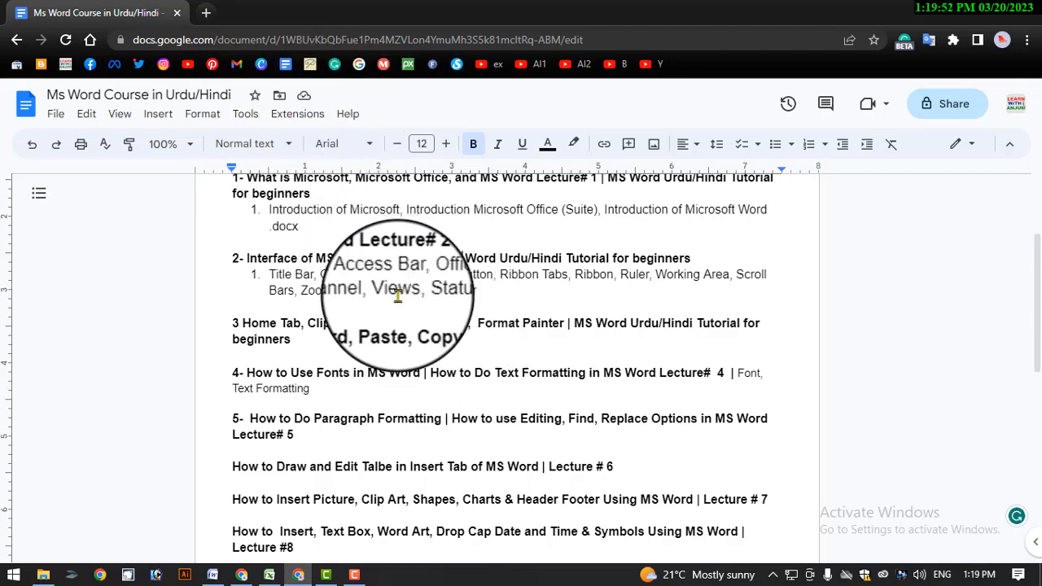
scroll(399, 301, "up", 2)
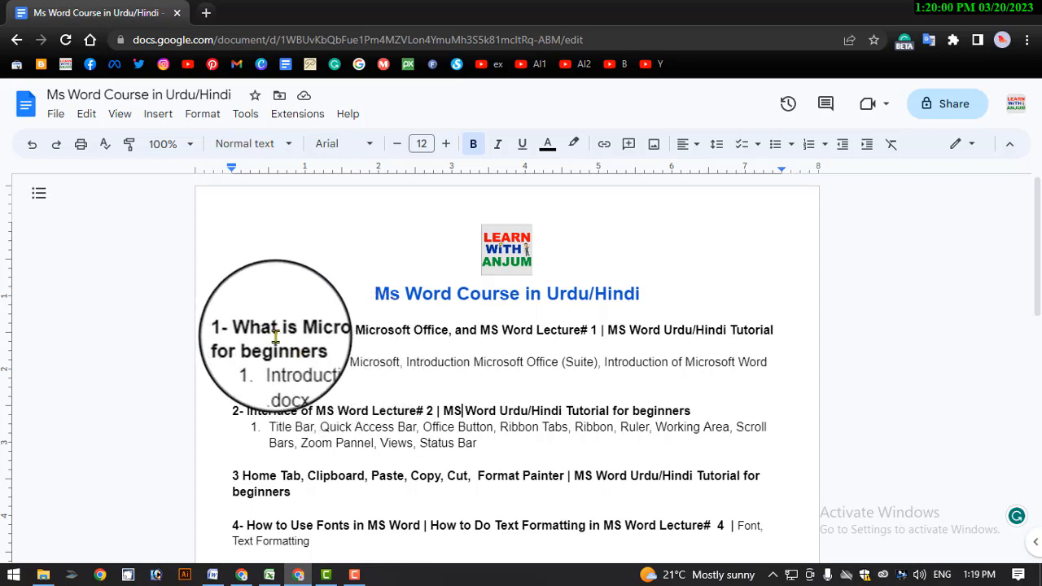
left_click_drag(252, 330, 597, 334)
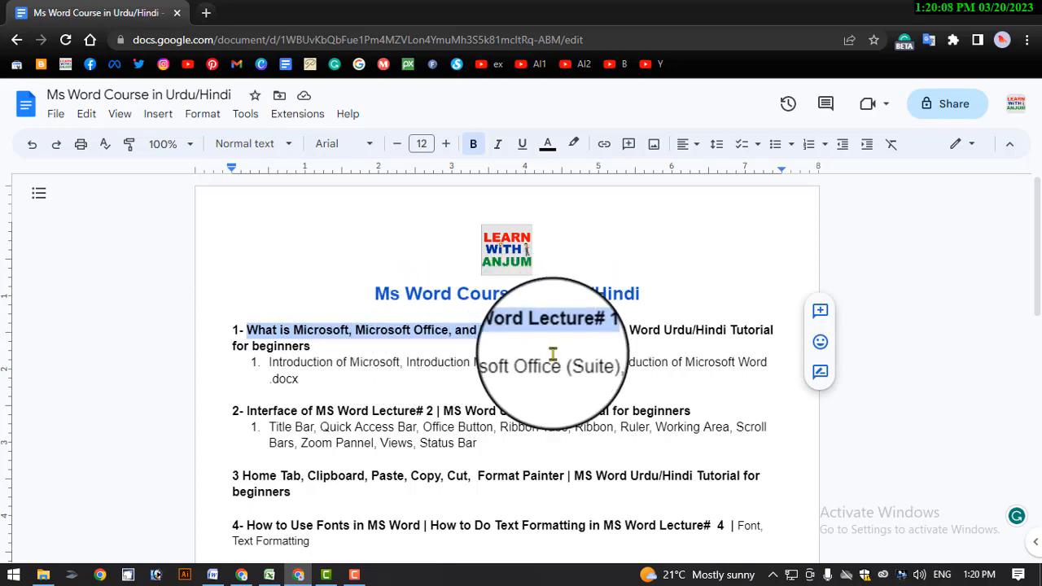
scroll(439, 366, "down", 1)
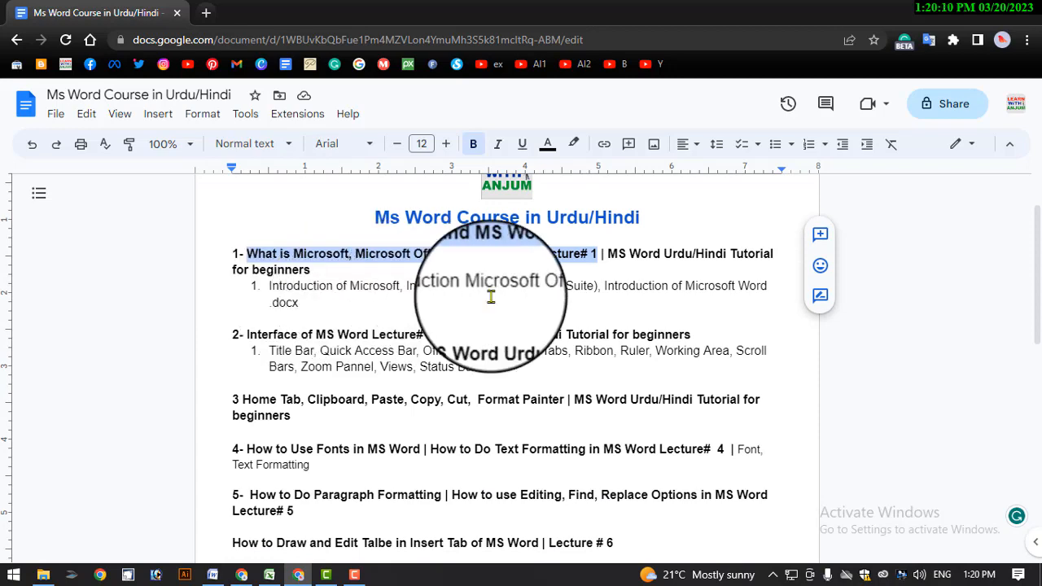
left_click_drag(475, 286, 548, 290)
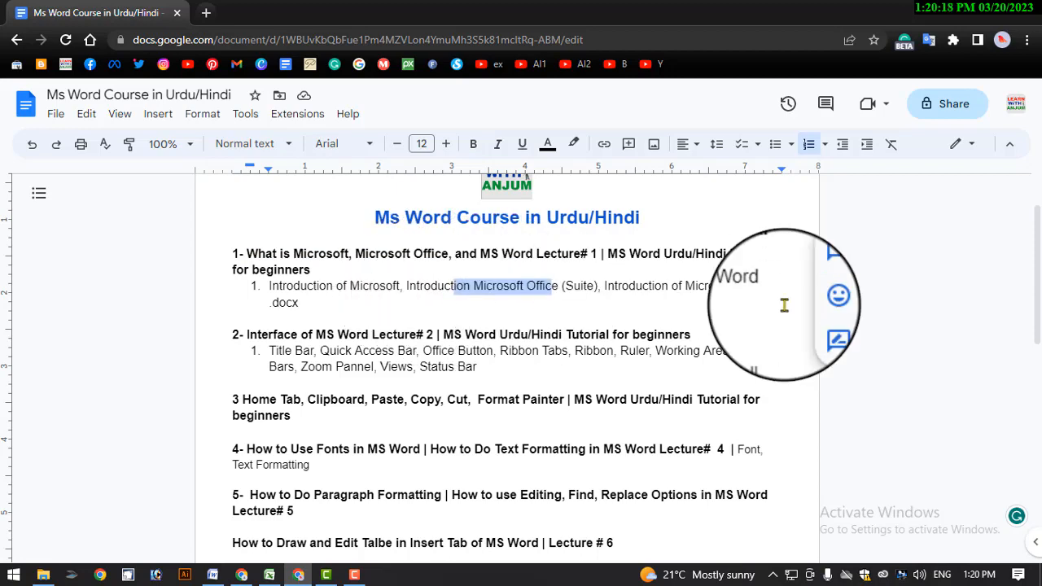
scroll(297, 311, "down", 3)
scroll(297, 311, "up", 2)
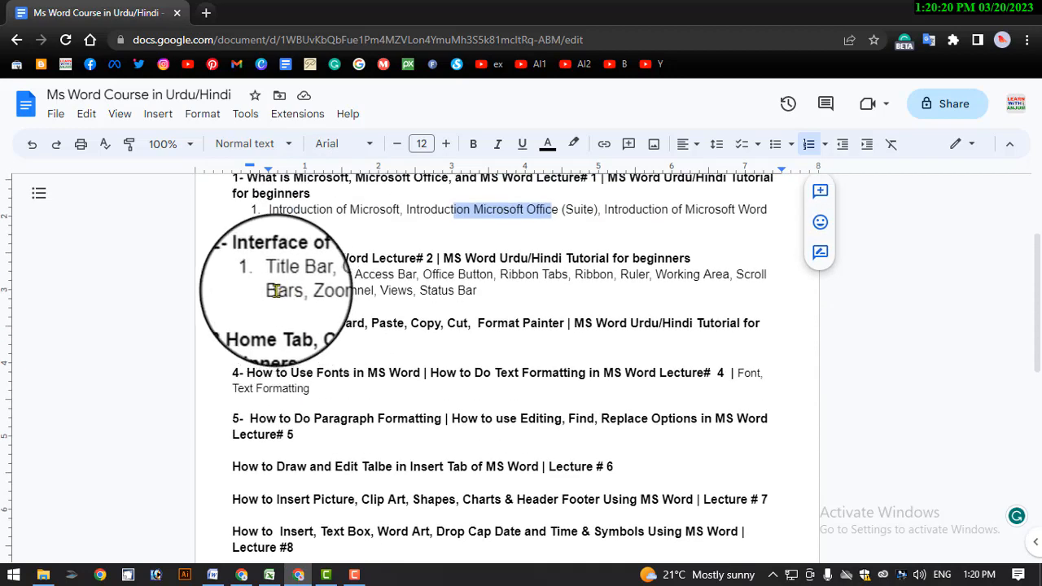
left_click_drag(308, 225, 228, 225)
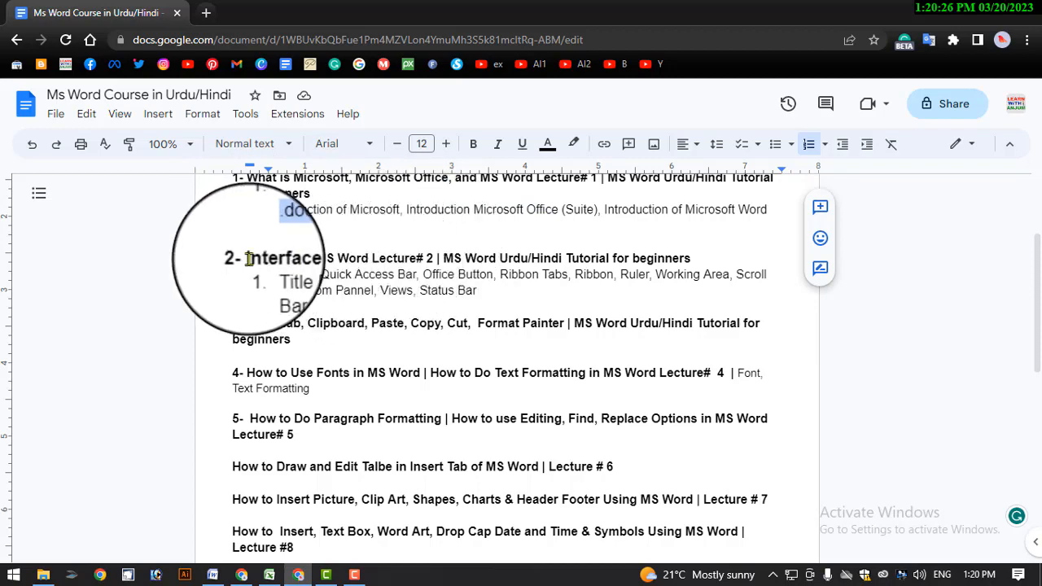
Review the Lecture 2 title and its interface topics, from Title Bar to Status Bar, in the course outline.
left_click_drag(246, 258, 629, 259)
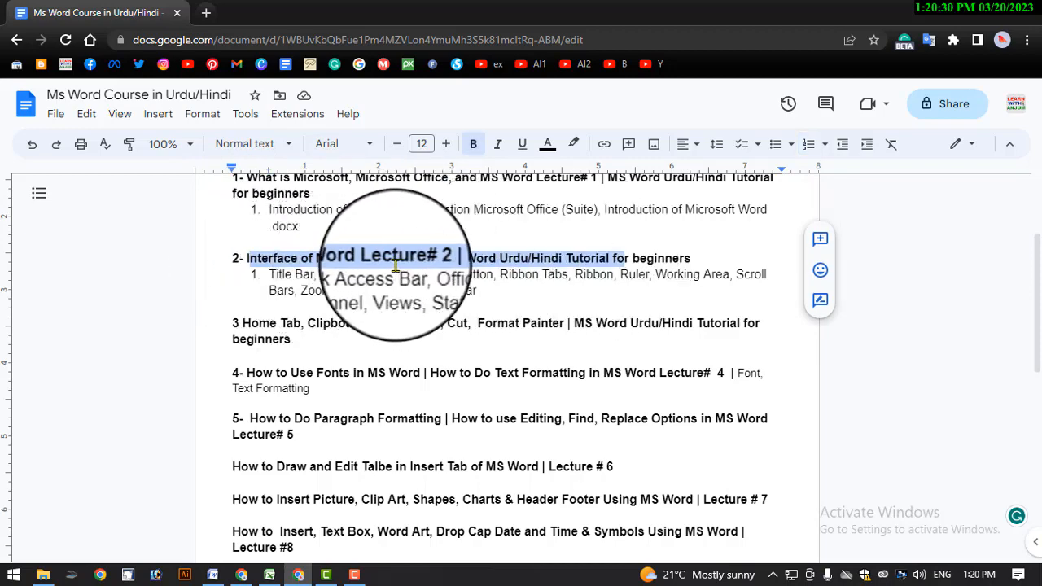
scroll(382, 211, "up", 2)
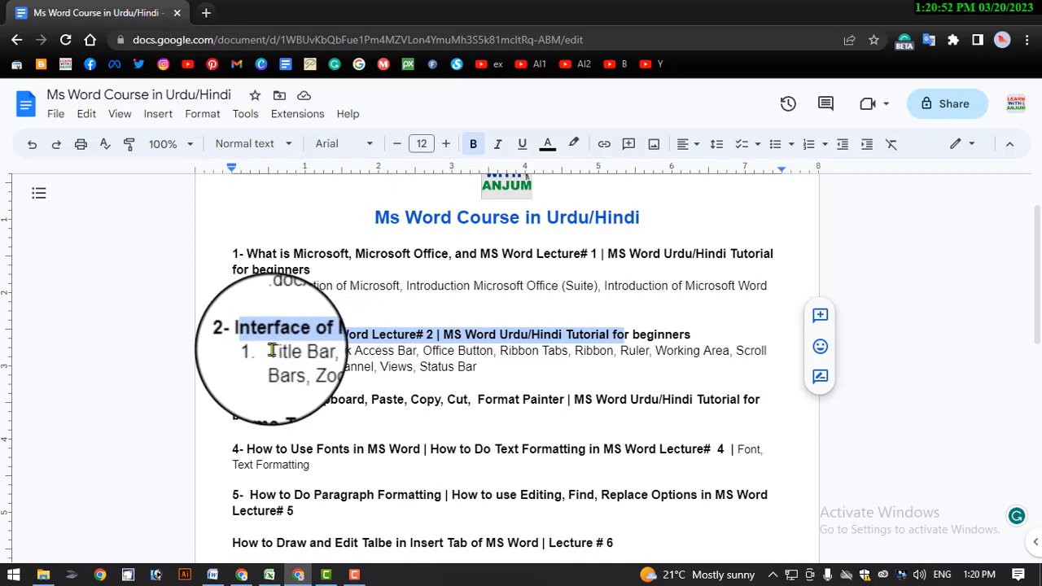
left_click_drag(269, 352, 508, 367)
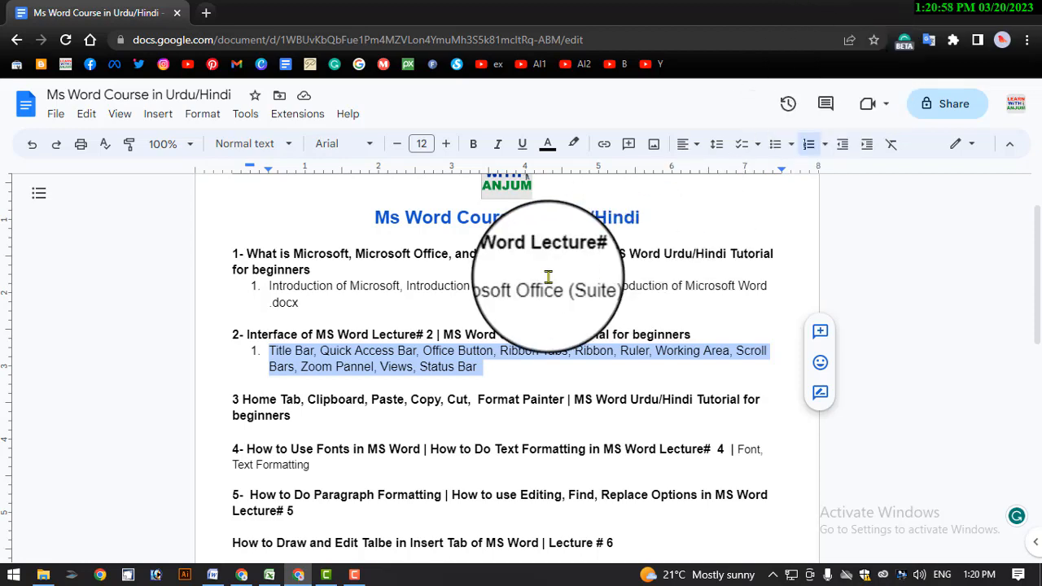
scroll(548, 277, "down", 1)
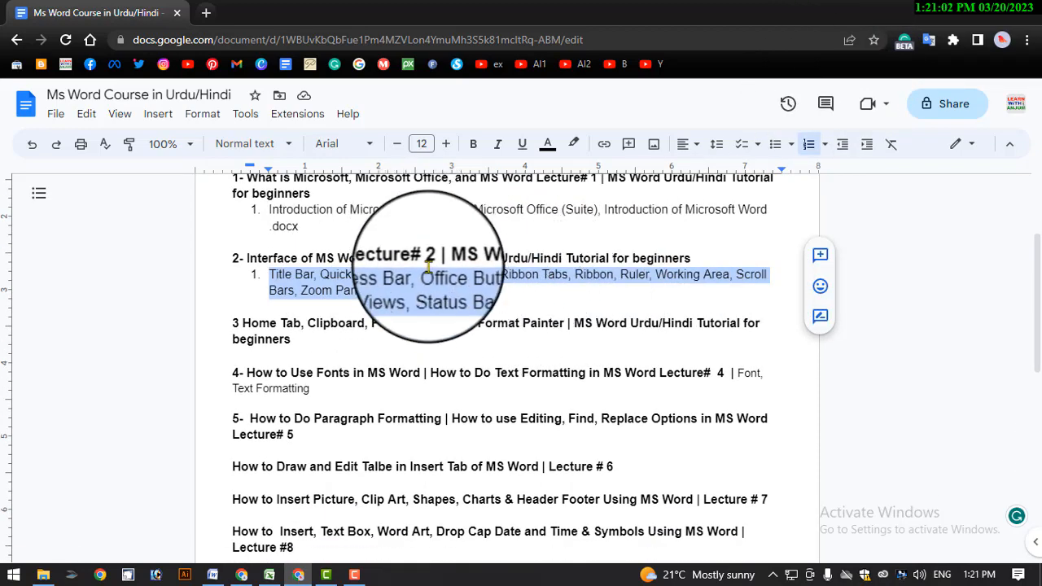
scroll(294, 243, "down", 2)
scroll(294, 244, "up", 1)
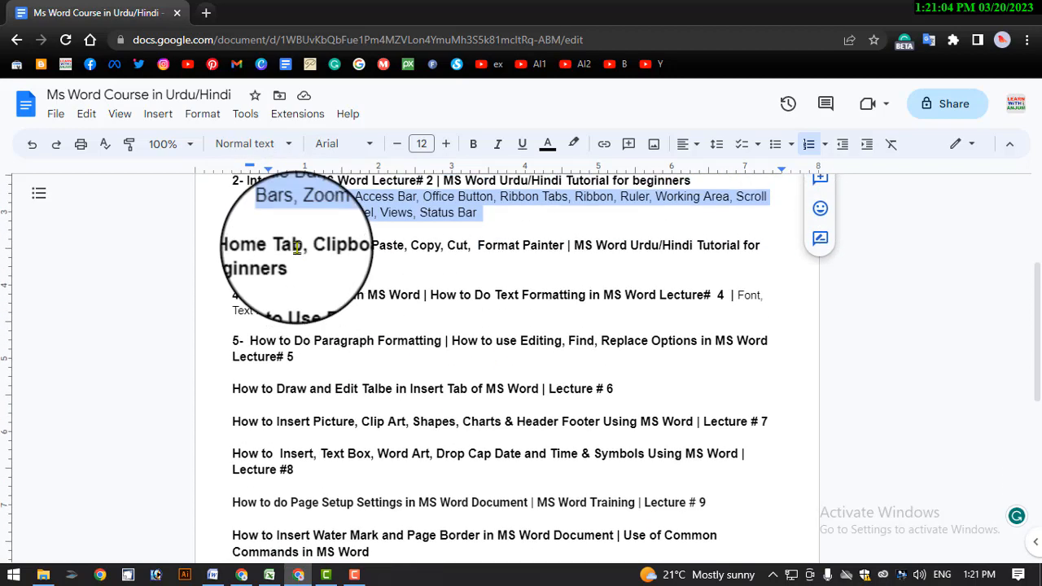
Review the outline entries for Lecture 3 on the Home tab and clipboard and Lecture 4 on fonts and text formatting.
left_click_drag(302, 273, 251, 250)
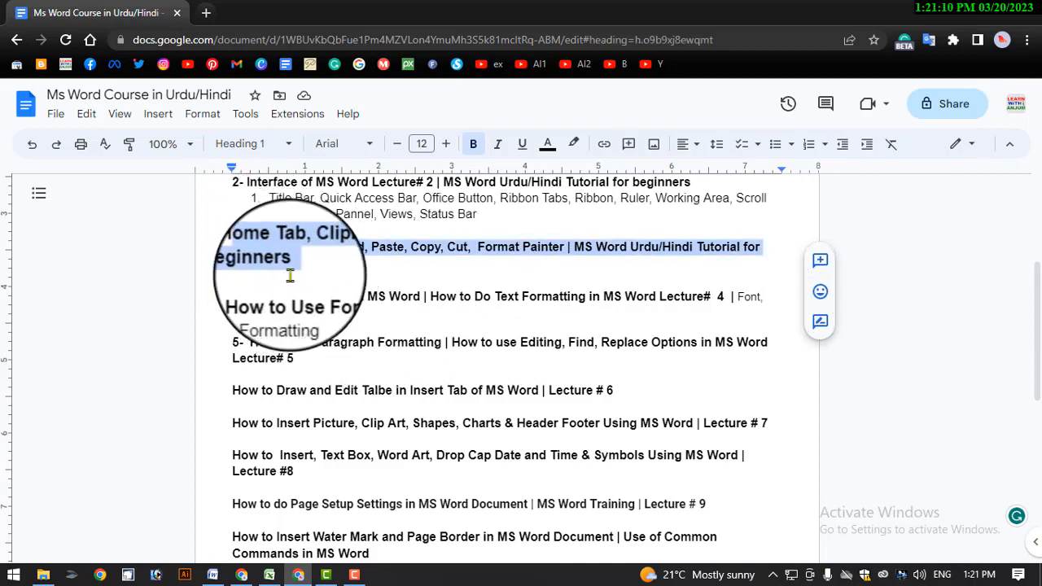
scroll(294, 280, "up", 2)
scroll(400, 430, "down", 1)
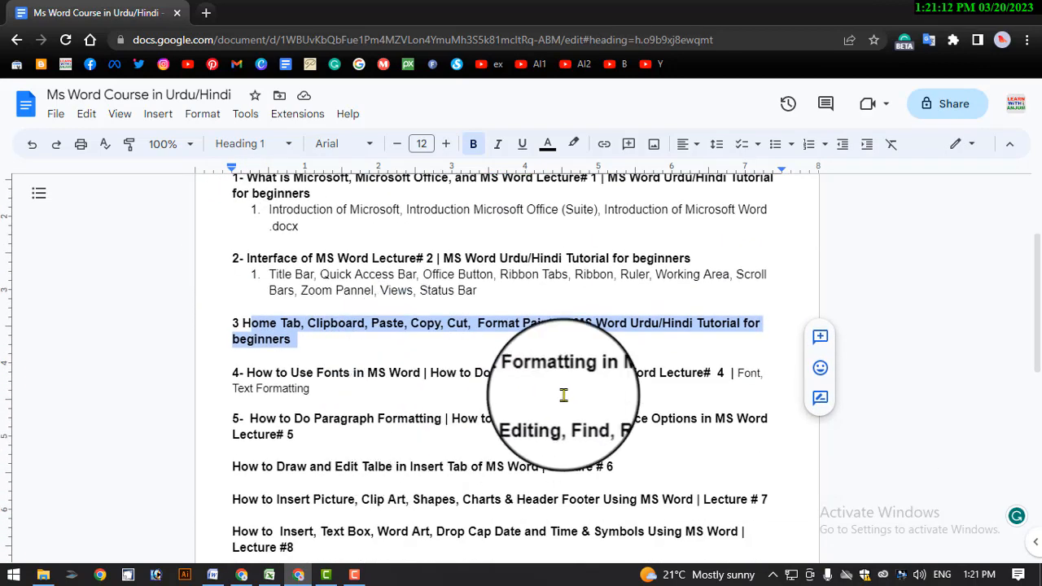
scroll(382, 366, "down", 1)
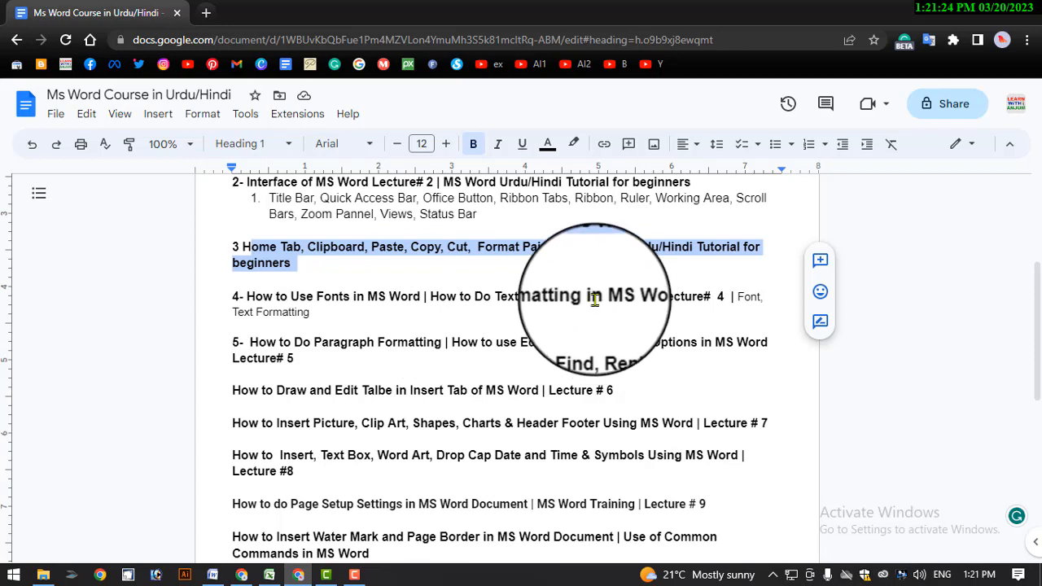
left_click_drag(590, 299, 307, 303)
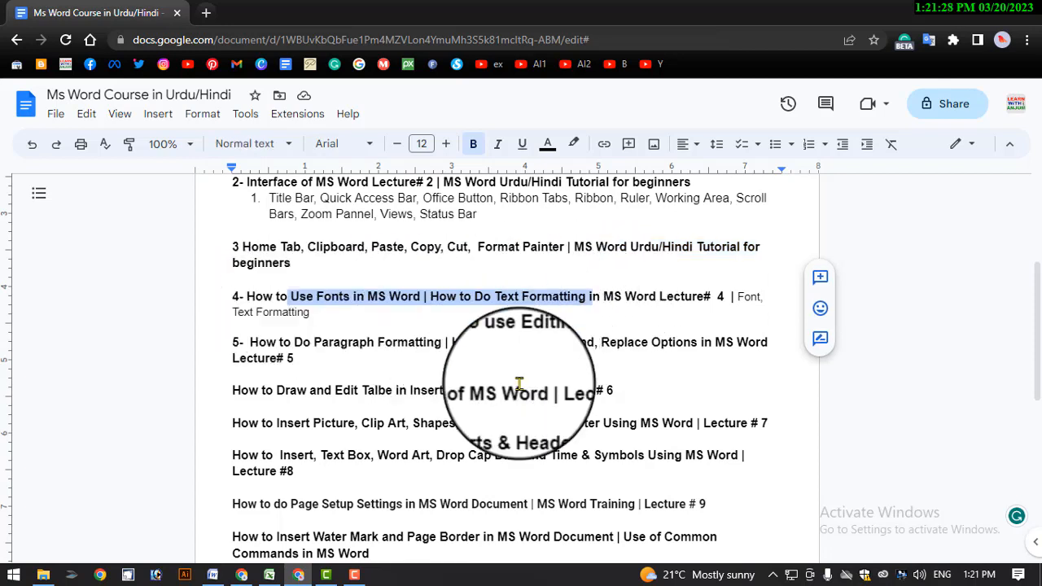
Switch to Microsoft Word and examine the Font dialog's options and the list of available fonts.
left_click(210, 575)
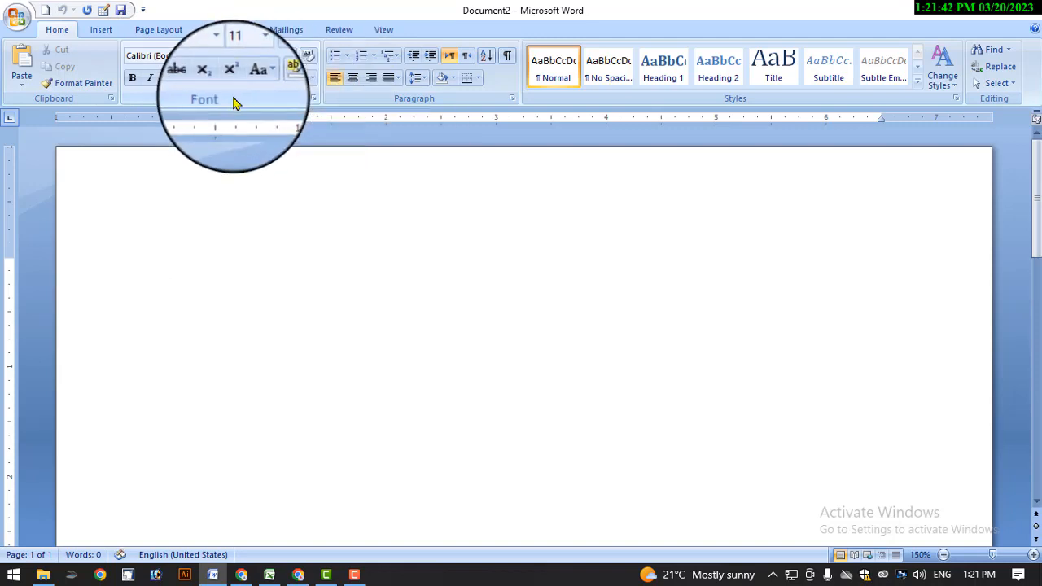
left_click(314, 100)
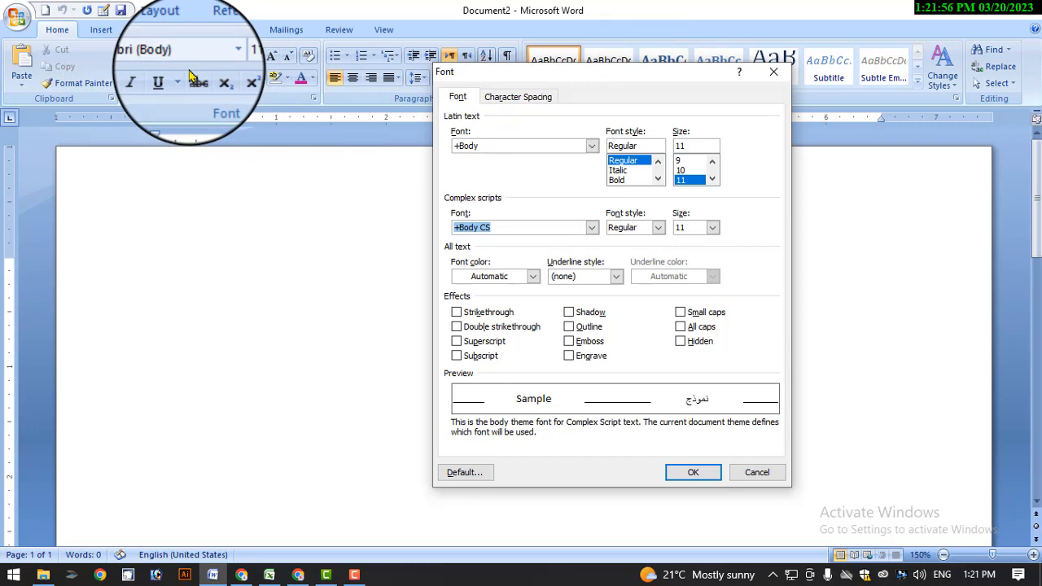
left_click(753, 474)
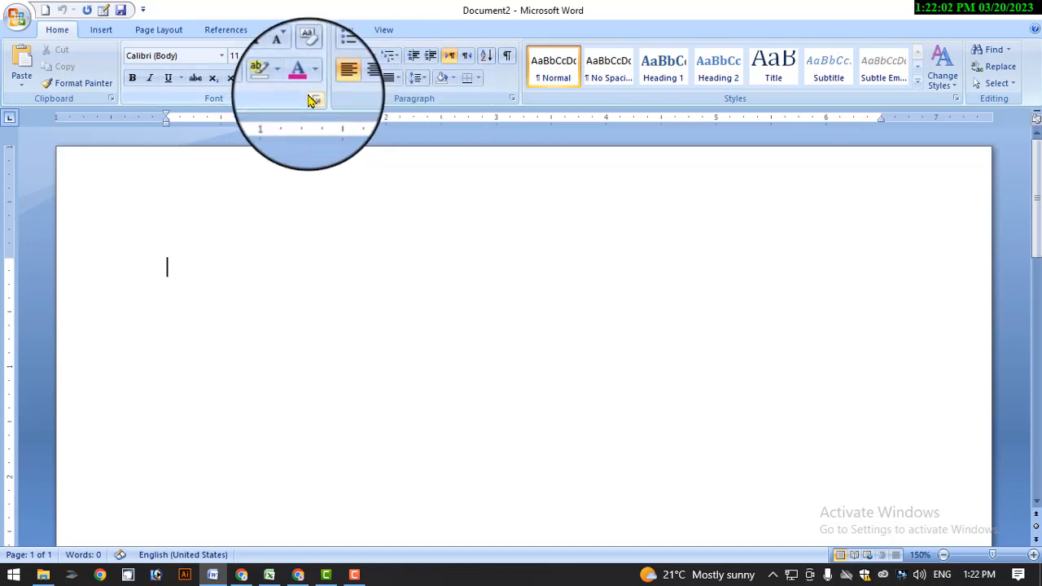
left_click(222, 57)
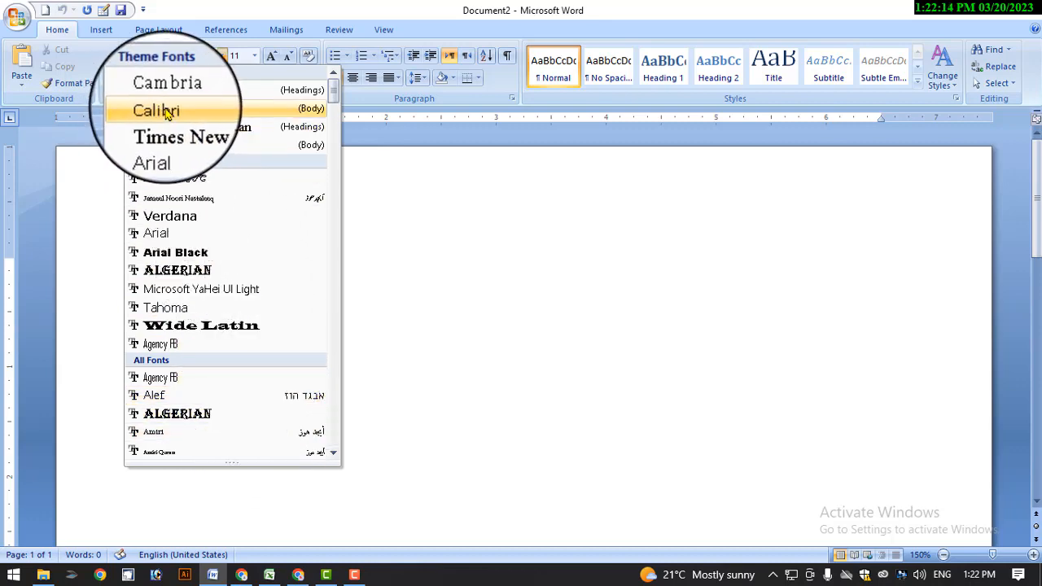
Fill the blank document with sample paragraphs using the rand() function.
left_click(457, 278)
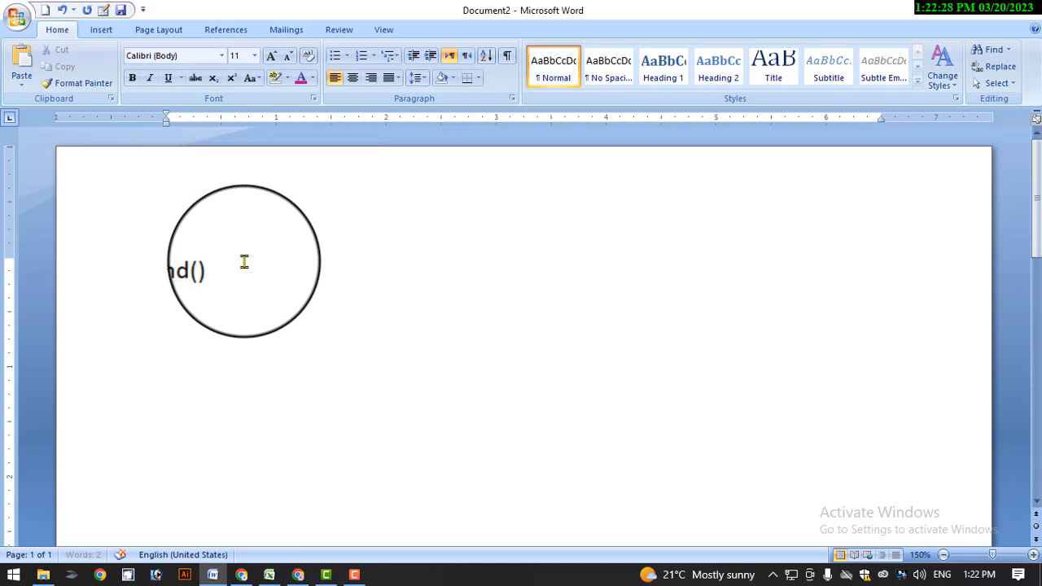
key("Return")
scroll(245, 263, "up", 1)
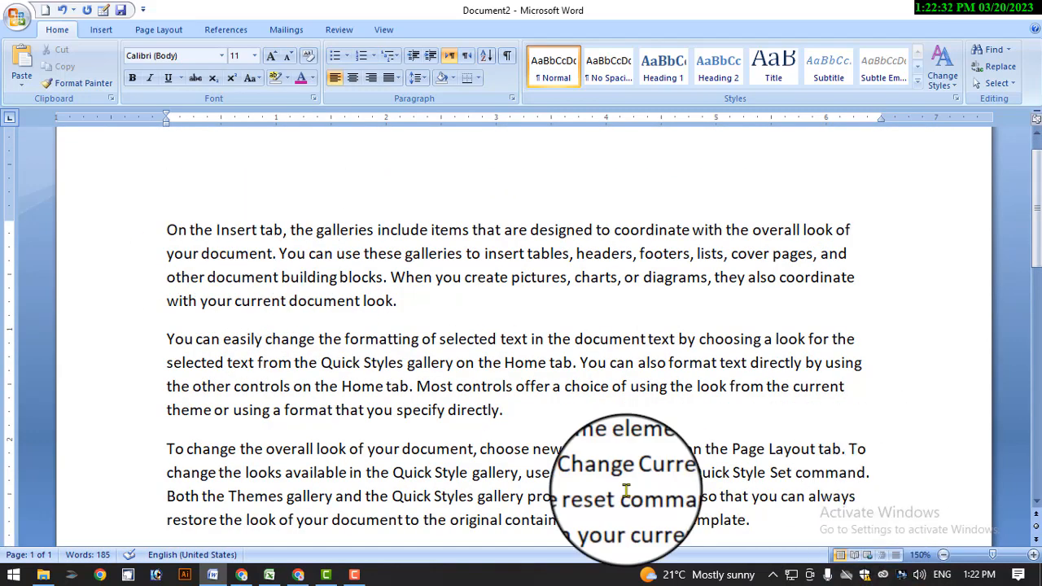
Set the second line of the first paragraph, from "your document" to "and", in Times New Roman.
left_click_drag(167, 230, 436, 229)
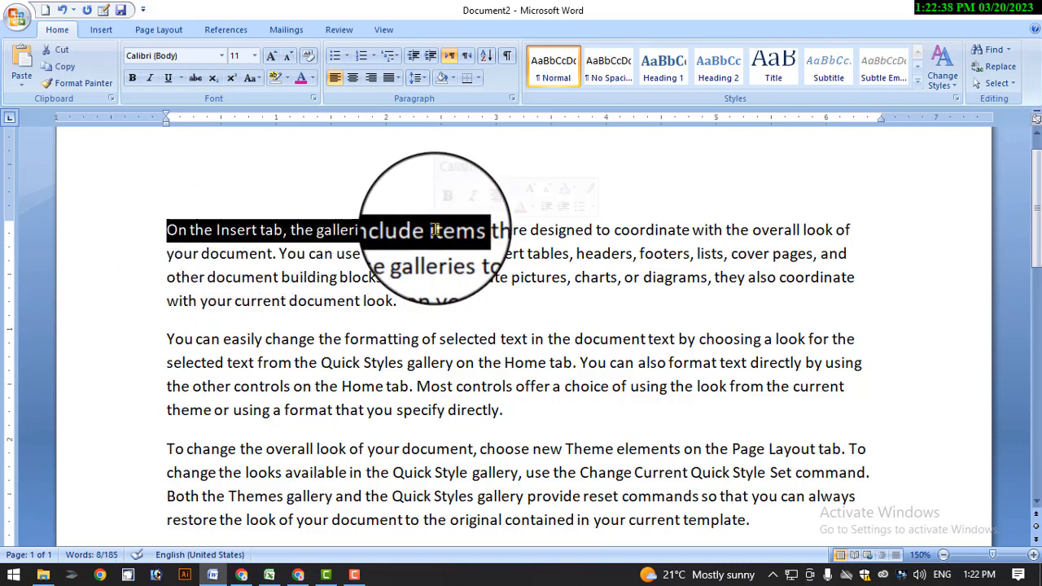
left_click(487, 230)
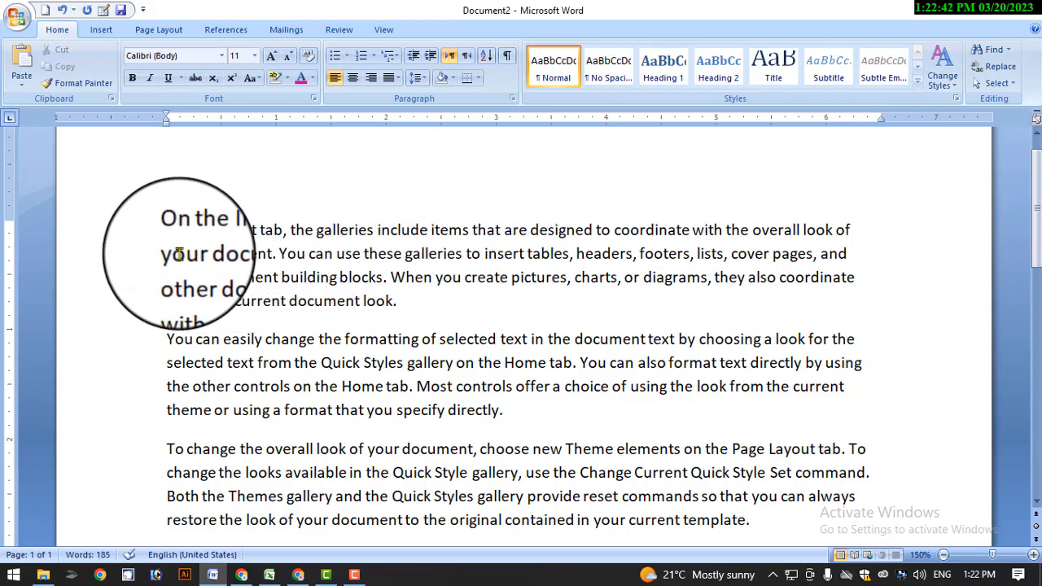
left_click_drag(167, 254, 962, 259)
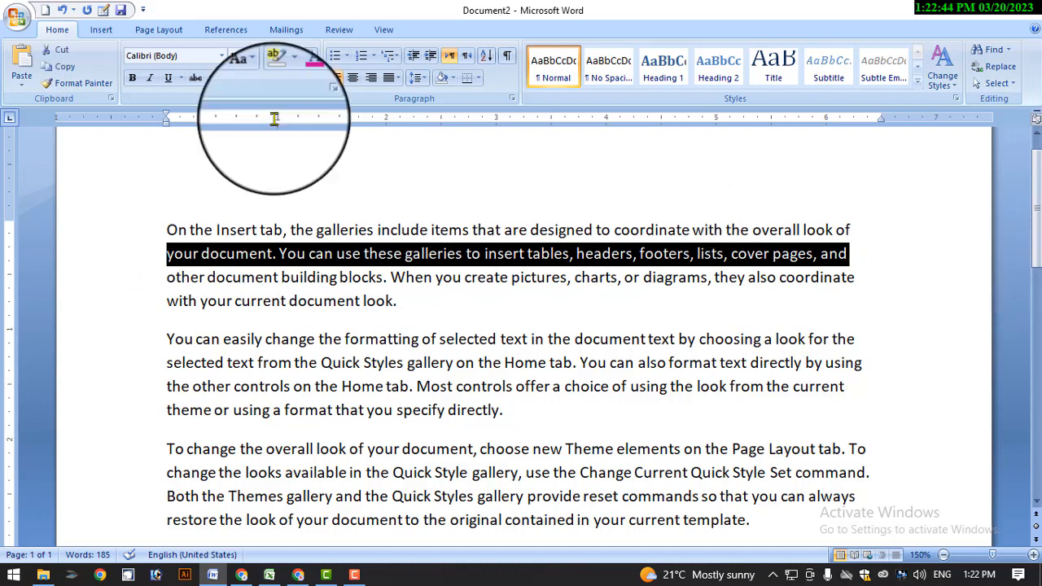
left_click(221, 55)
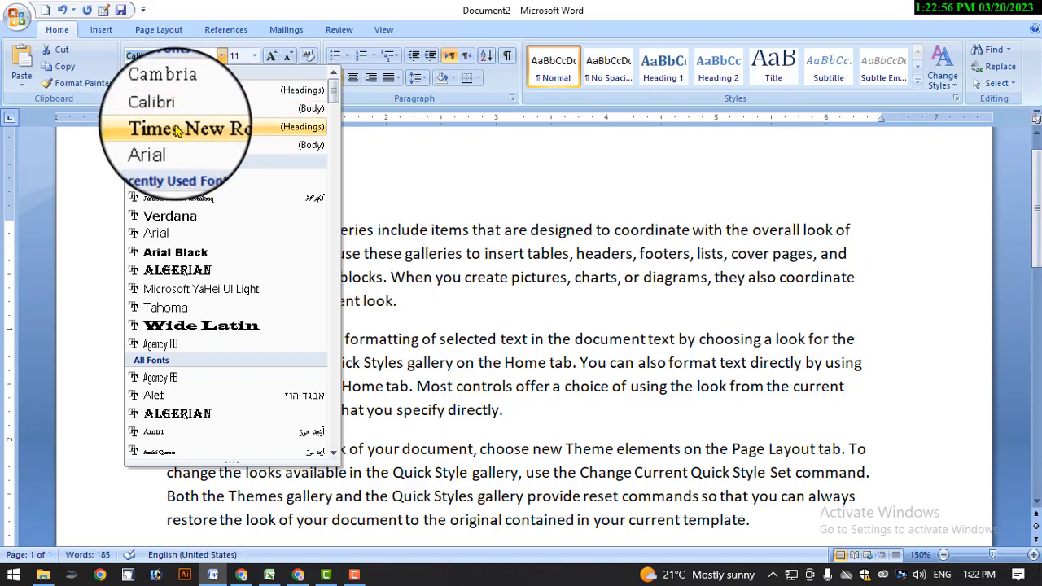
left_click(180, 132)
left_click(494, 315)
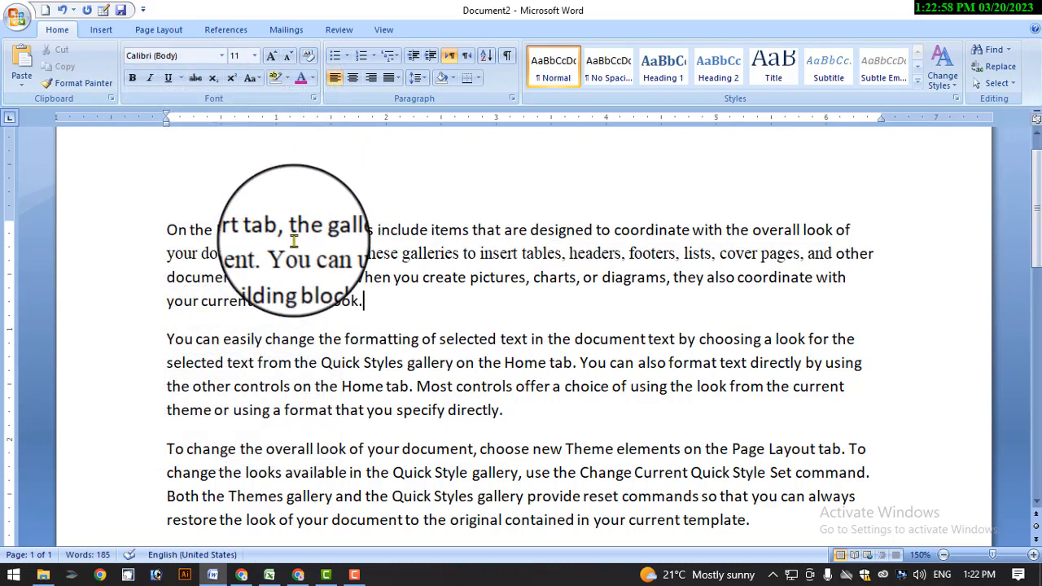
Enlarge the page view to 180% and compare the Times New Roman line with the surrounding Calibri text.
left_click(1032, 556)
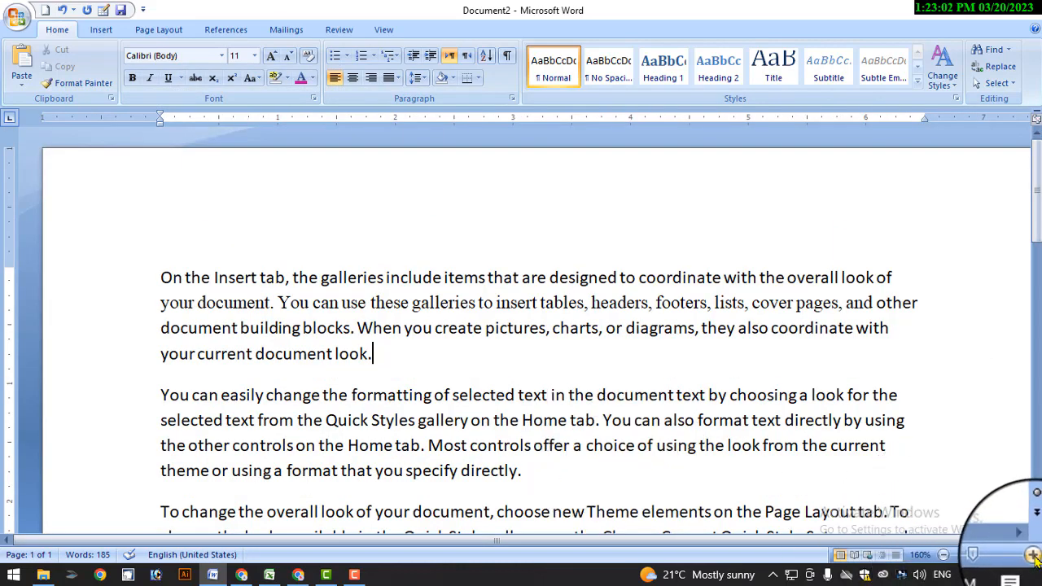
left_click(1033, 556)
left_click(1034, 556)
left_click_drag(41, 325, 513, 318)
left_click(407, 328)
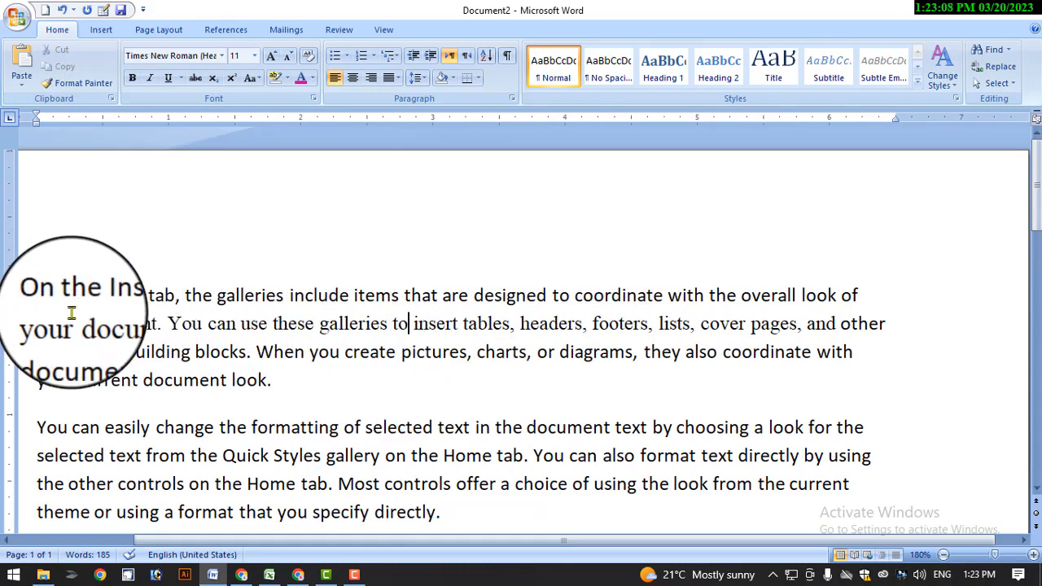
left_click_drag(38, 297, 216, 302)
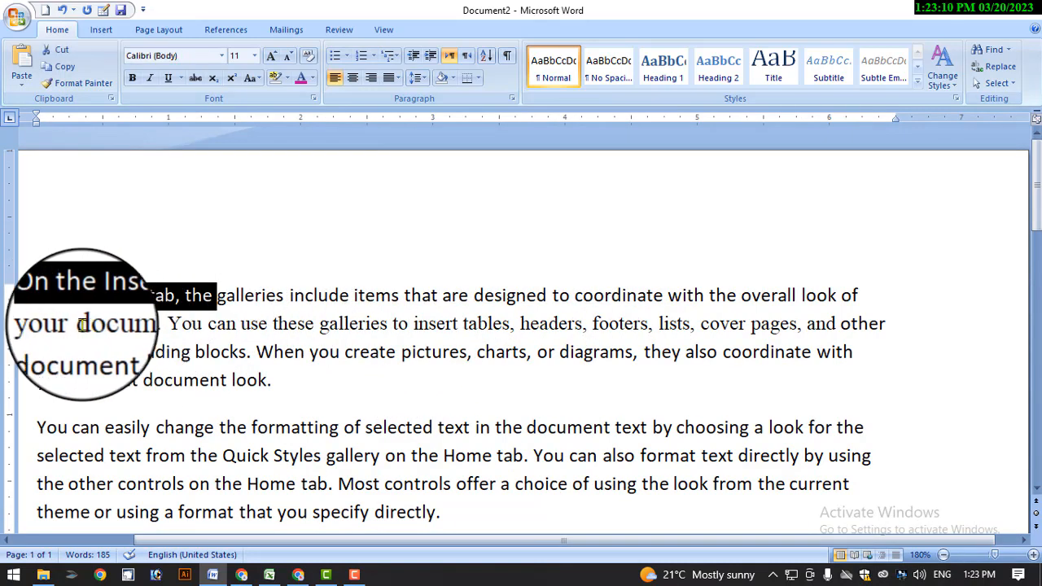
left_click_drag(39, 326, 169, 326)
left_click(131, 327)
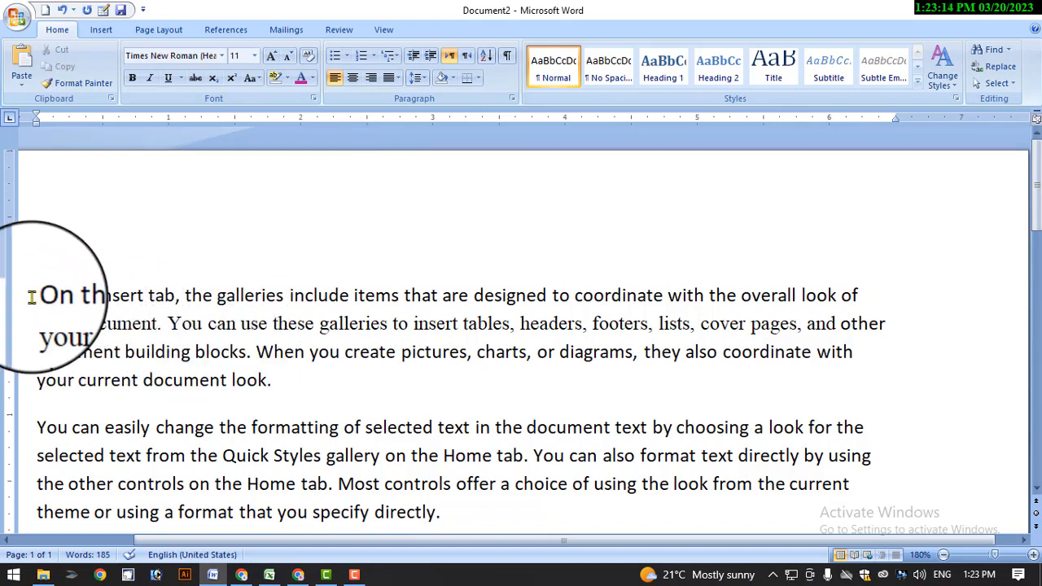
left_click_drag(36, 296, 464, 301)
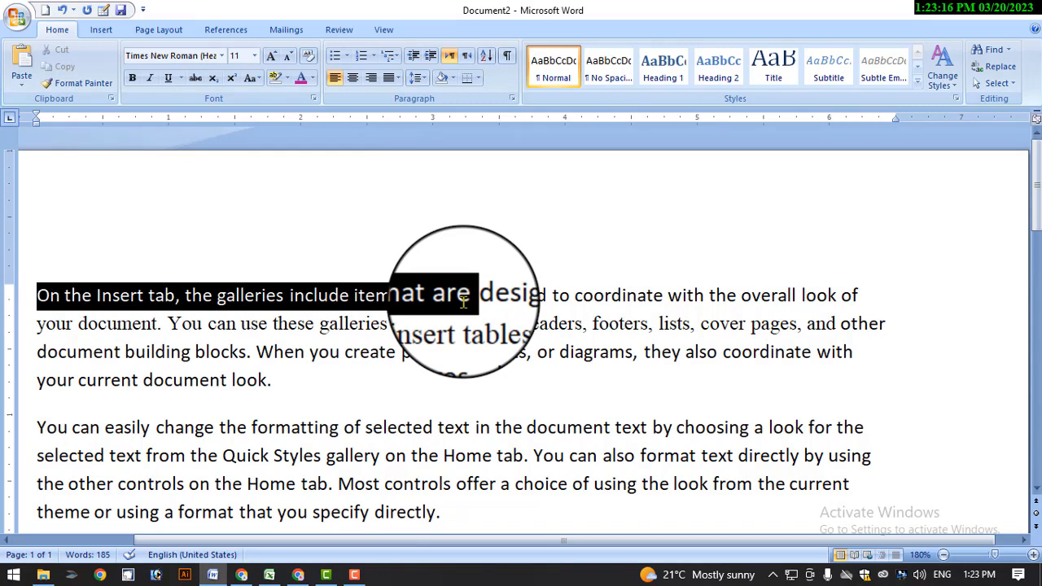
left_click_drag(37, 352, 173, 354)
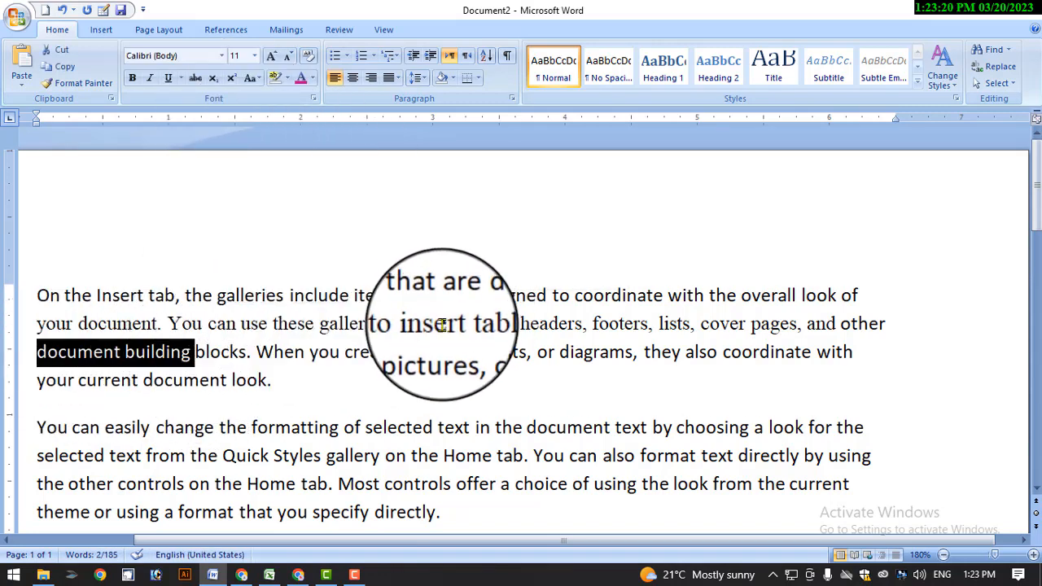
Set the first paragraph's text from "to insert tables" through "and other" in Arial Black.
left_click(399, 319)
left_click_drag(399, 319, 931, 319)
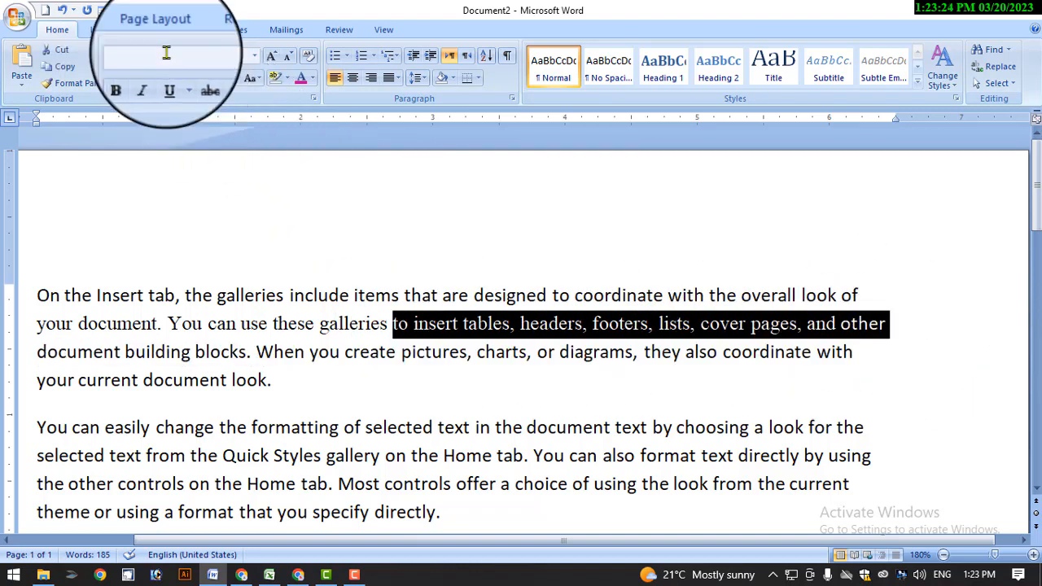
left_click(220, 55)
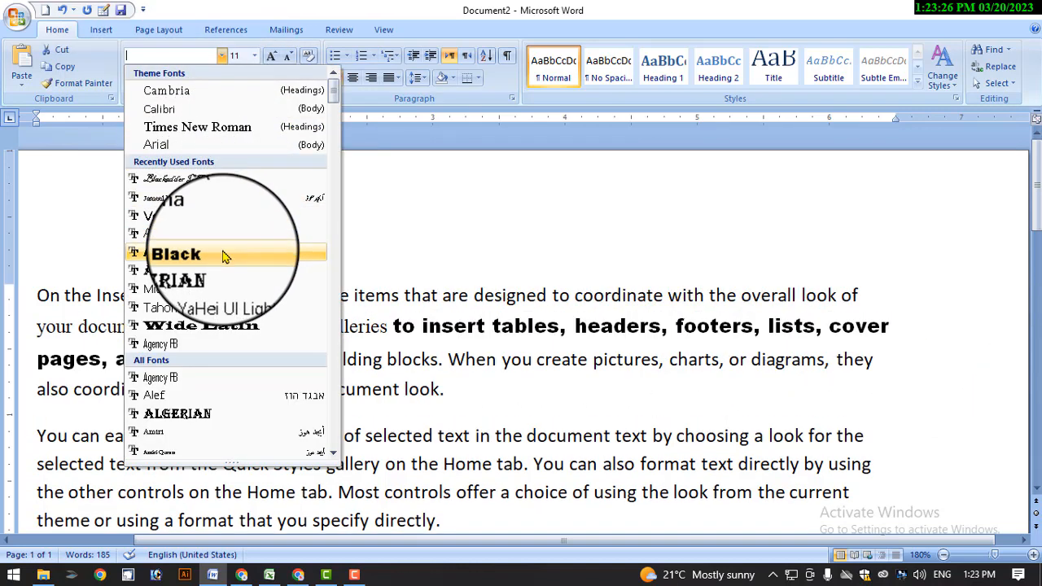
left_click(226, 257)
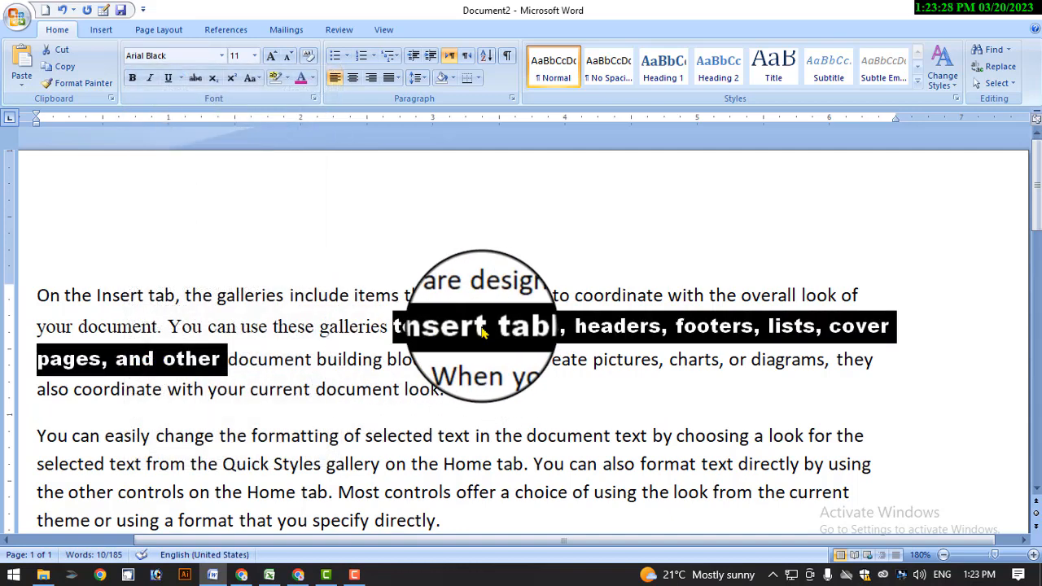
left_click(578, 316)
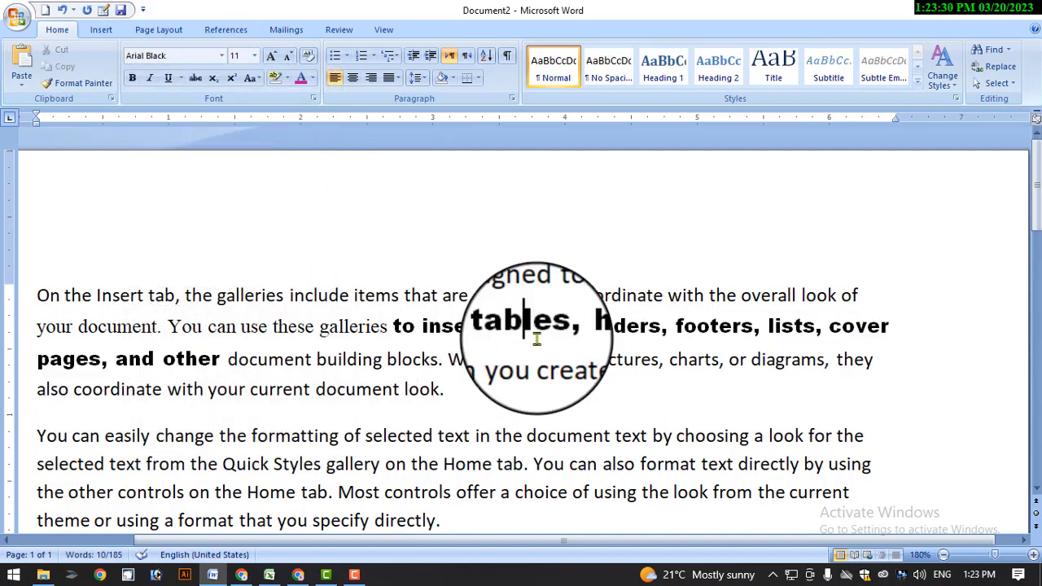
Set "to insert tables, headers" in the first paragraph in Verdana.
left_click_drag(661, 325, 393, 326)
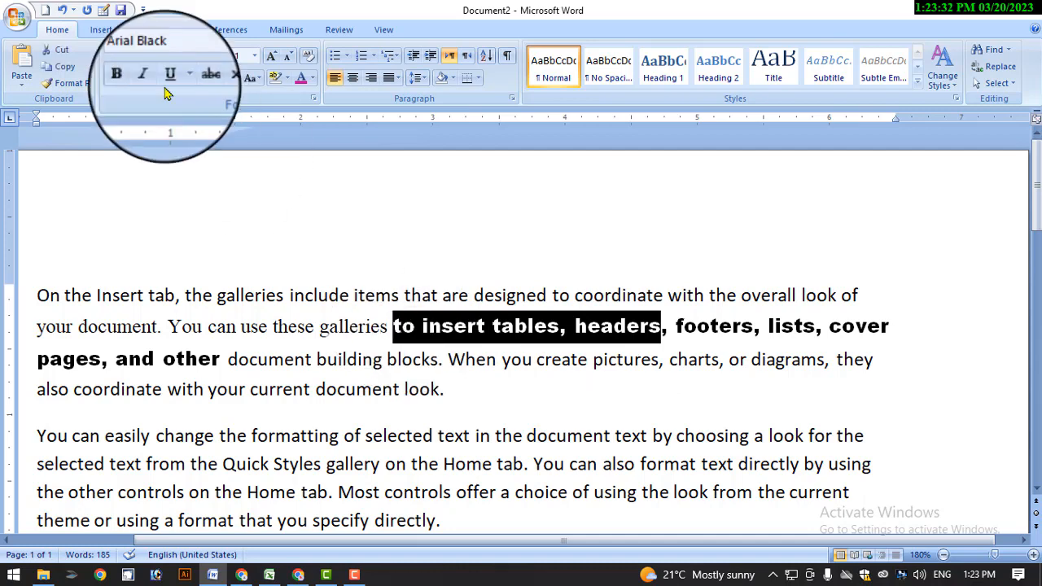
left_click(221, 56)
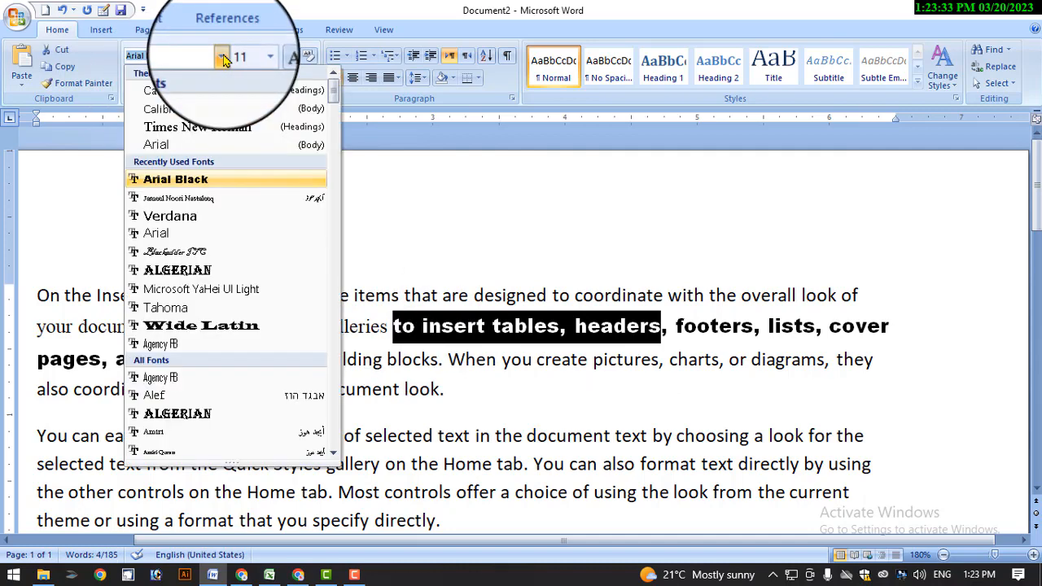
left_click(232, 218)
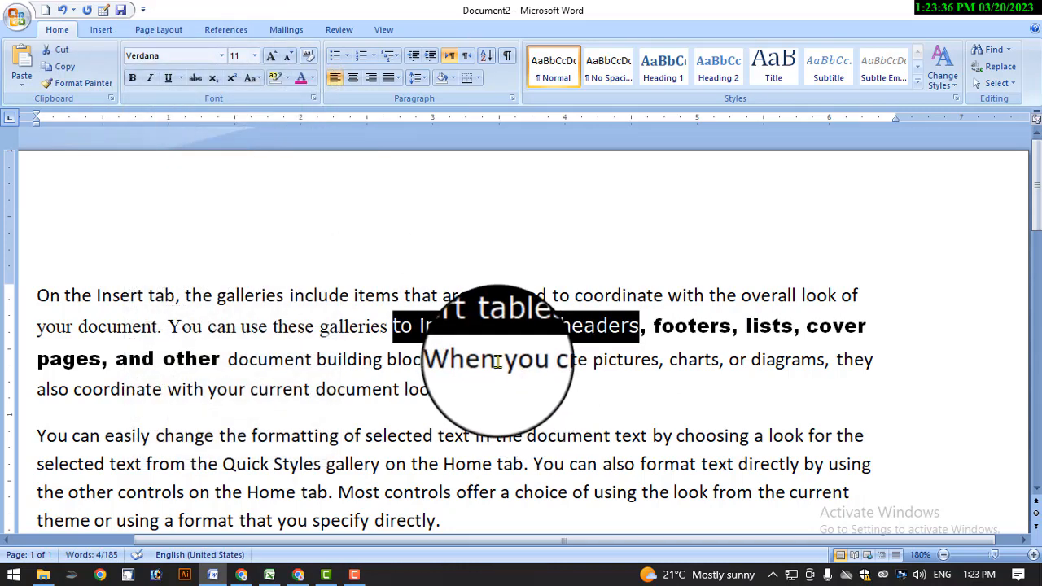
left_click(498, 359)
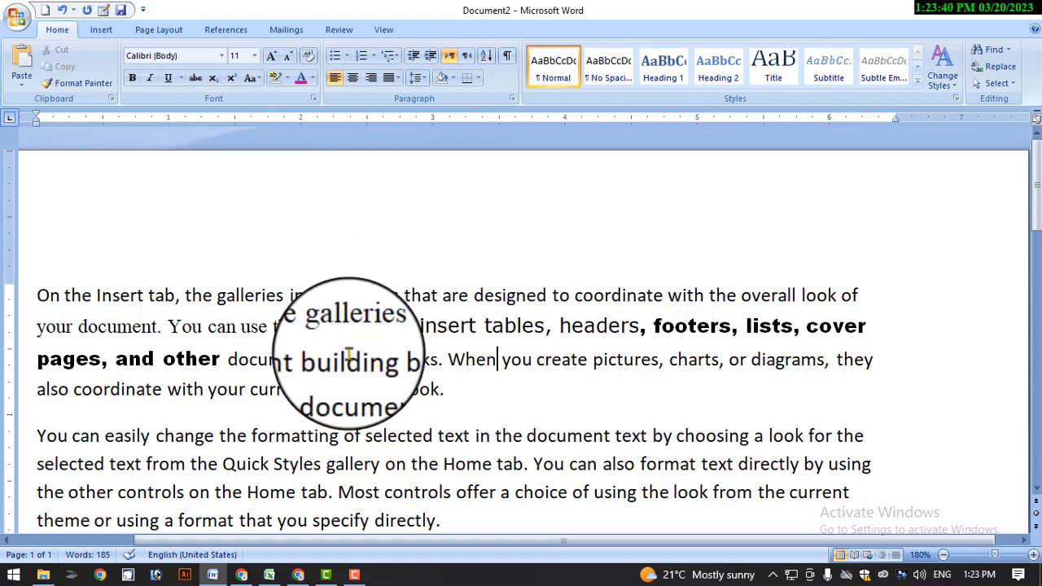
Set "these galleries to" in the first paragraph's second line in Algerian.
left_click_drag(279, 334, 396, 330)
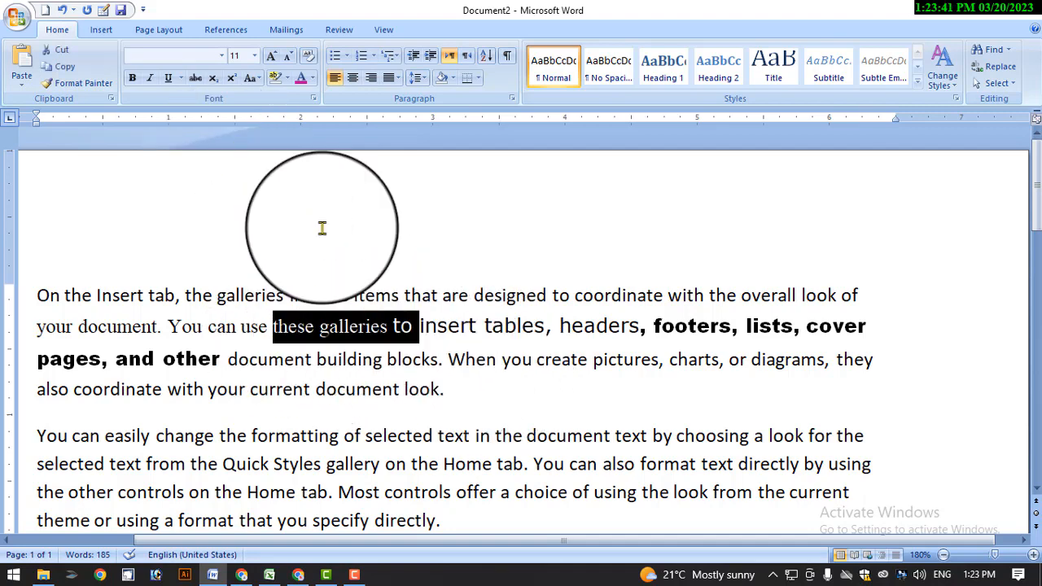
left_click(221, 55)
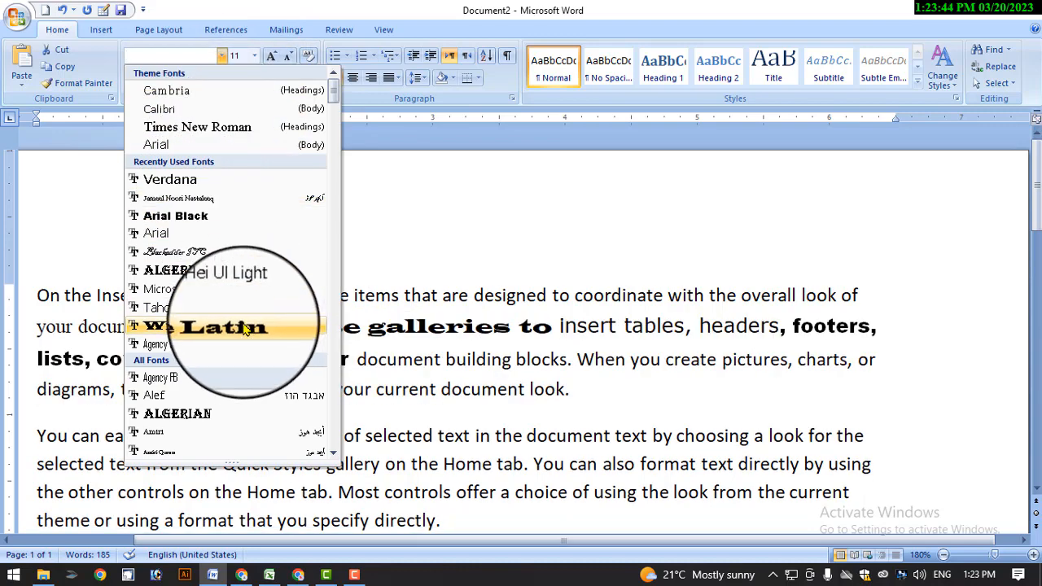
scroll(243, 328, "down", 3)
left_click(242, 248)
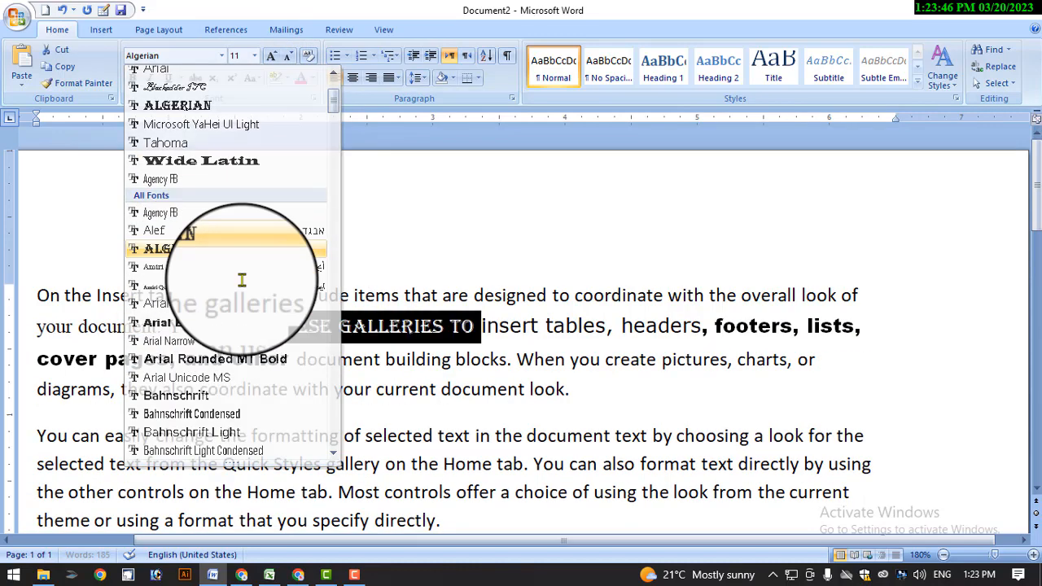
left_click(482, 398)
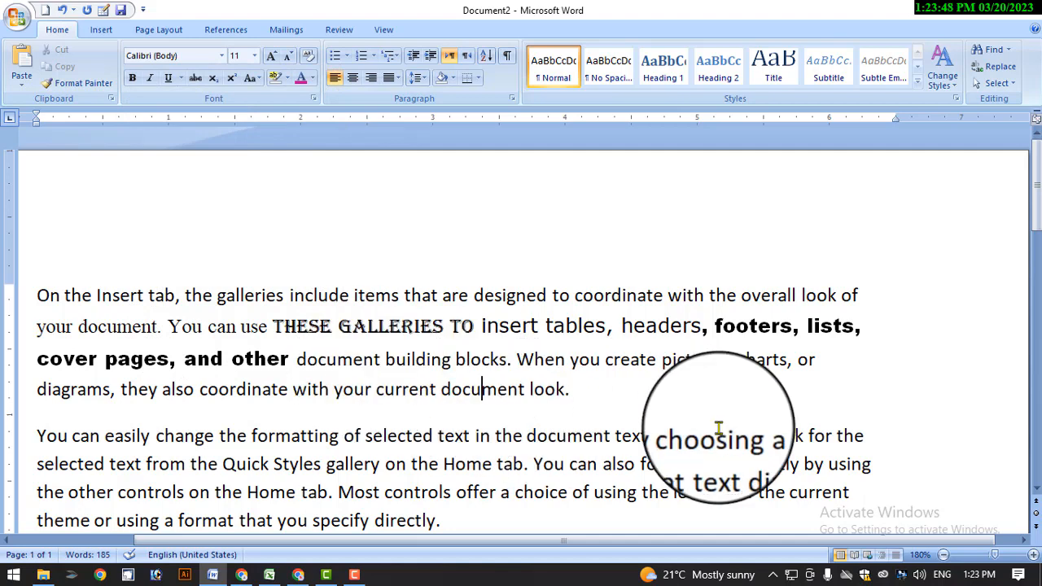
Browse the available fonts and set the word "document" in the first paragraph's last line in Monotype Corsiva.
left_click(221, 57)
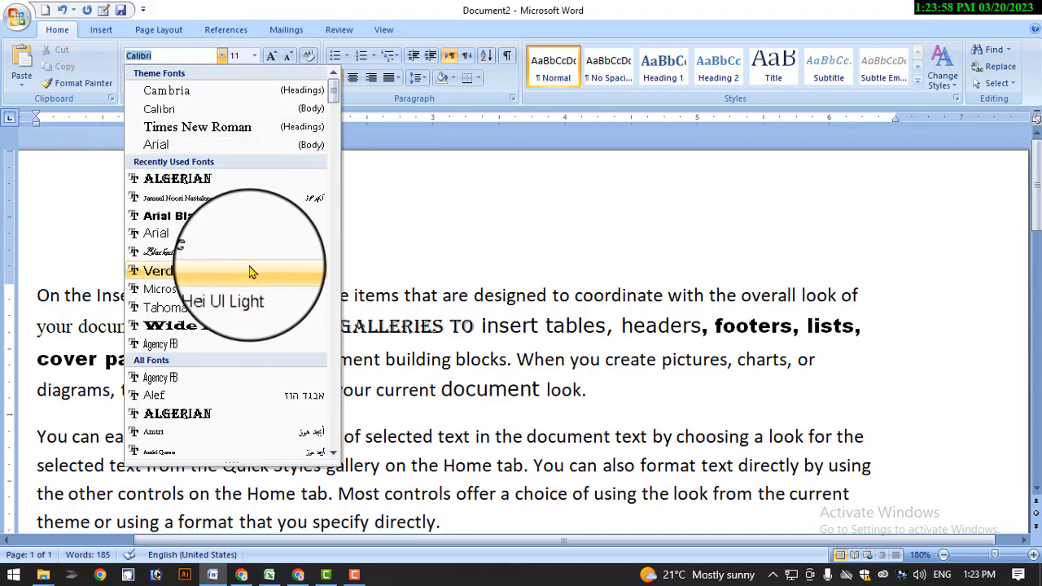
scroll(253, 265, "down", 12)
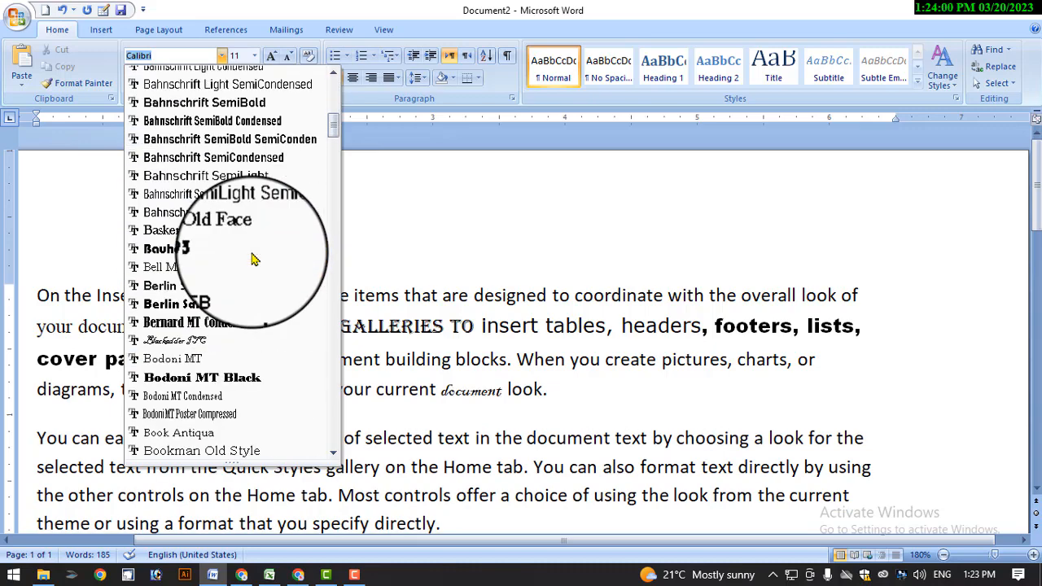
scroll(252, 259, "down", 20)
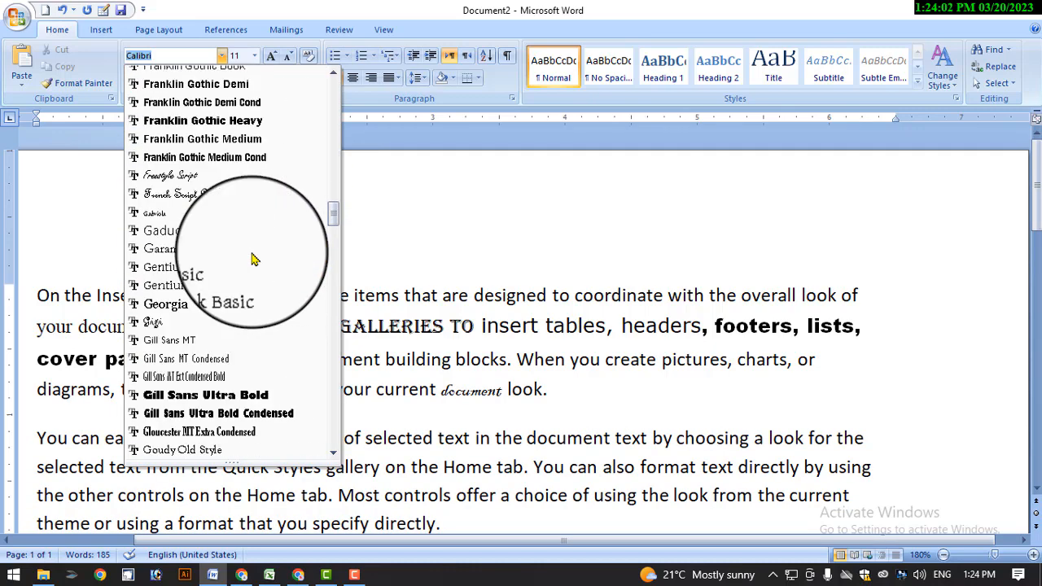
scroll(253, 259, "down", 20)
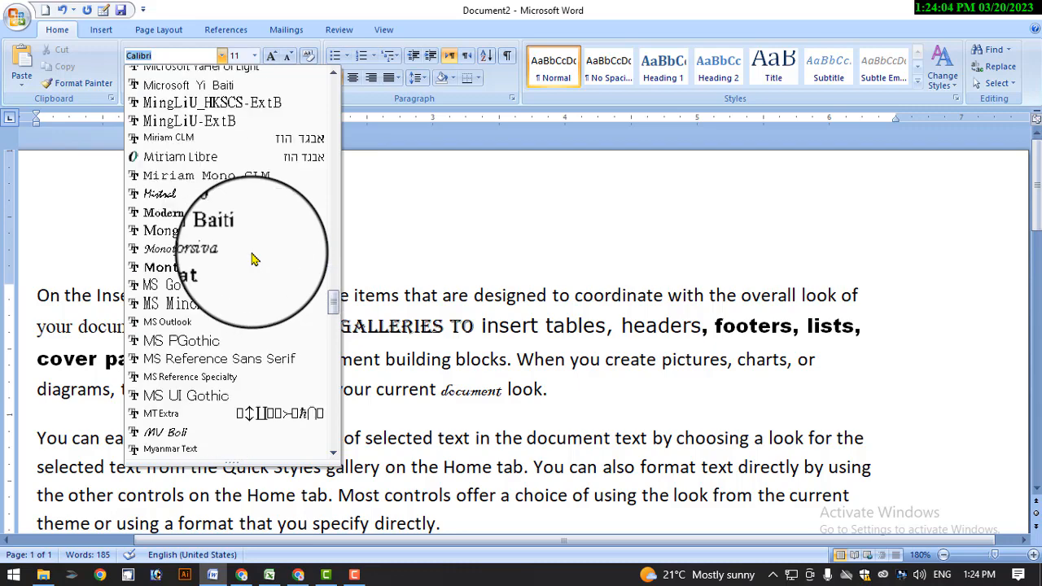
scroll(277, 259, "up", 3)
key("Escape")
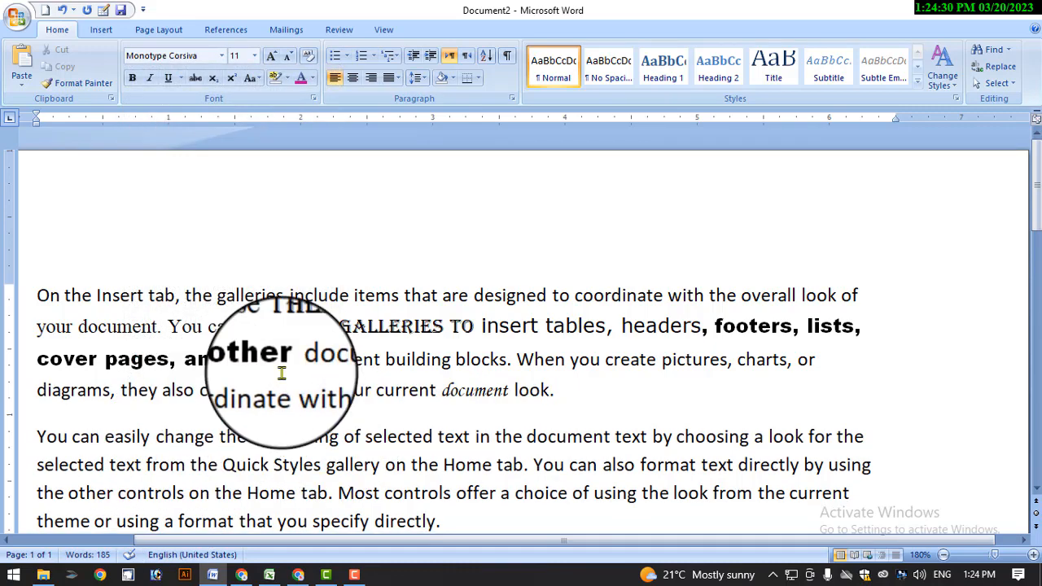
Set ", and other document building" in the first paragraph in Monotype Corsiva.
left_click(222, 57)
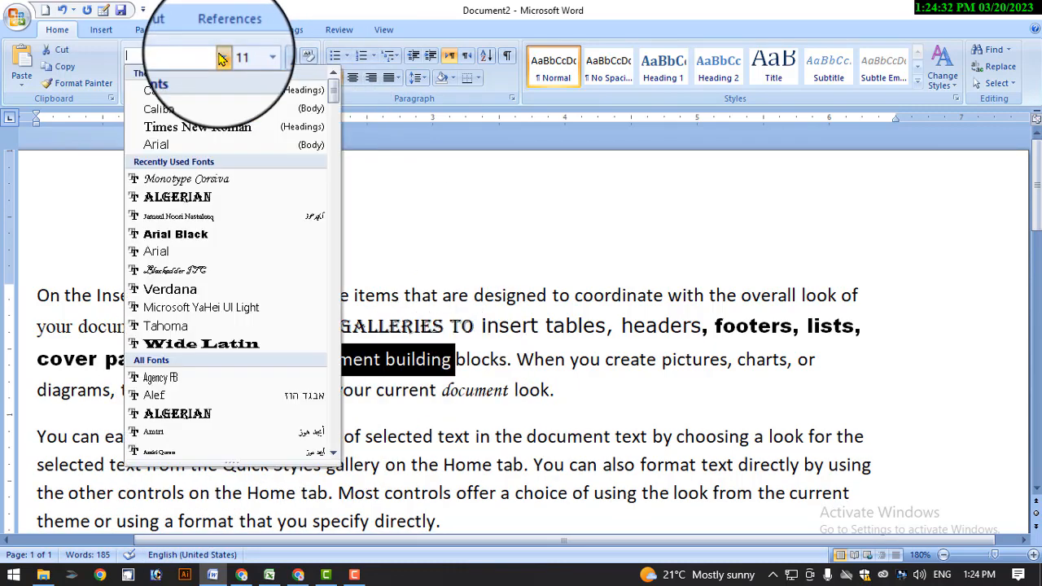
left_click(221, 178)
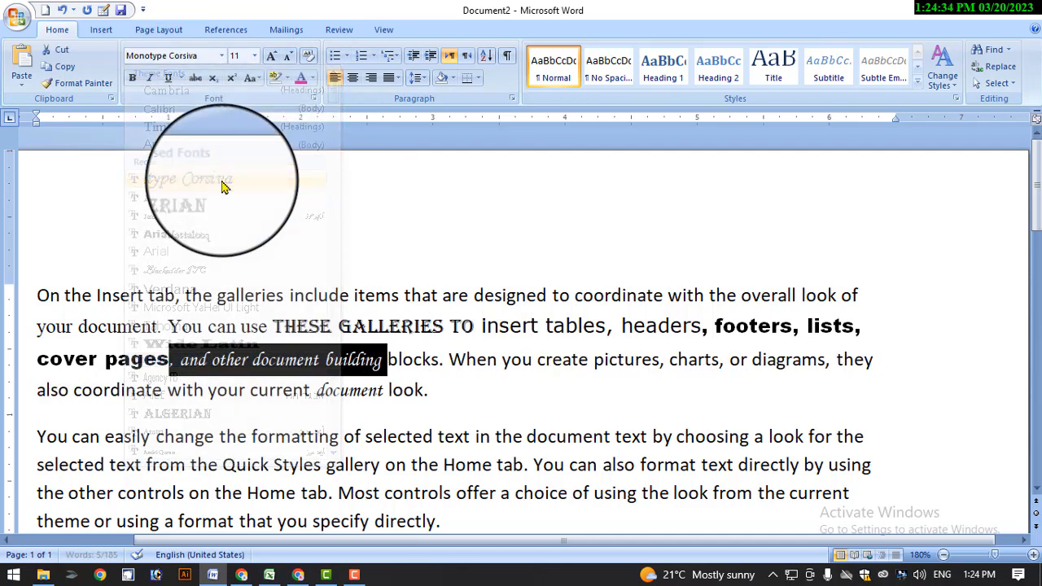
left_click(321, 449)
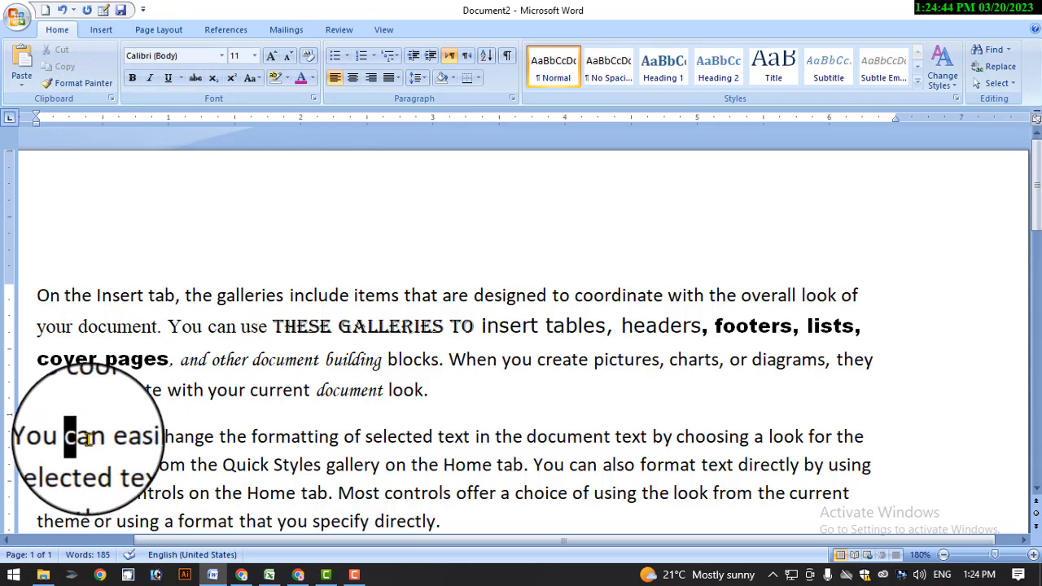
Italicize "can easily change the" and underline "formatting of selected" in the second paragraph's first line.
left_click_drag(71, 436, 249, 438)
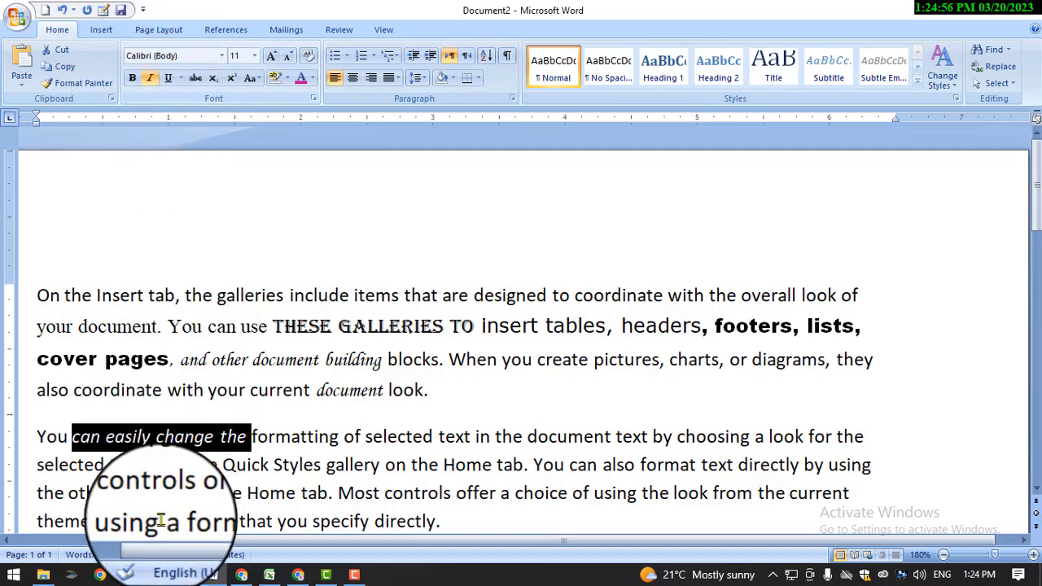
left_click_drag(248, 438, 397, 437)
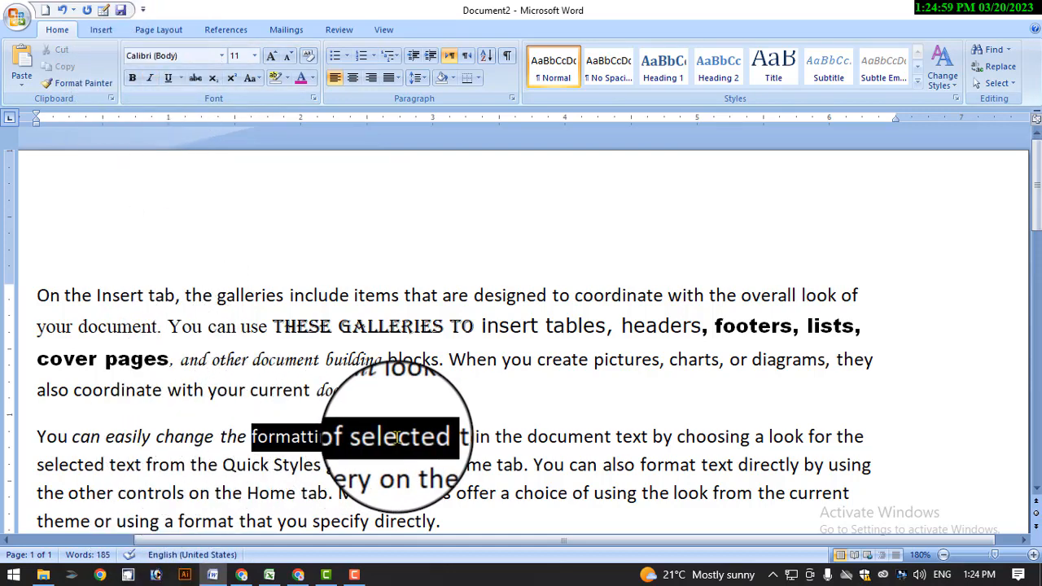
left_click(168, 79)
left_click(335, 444)
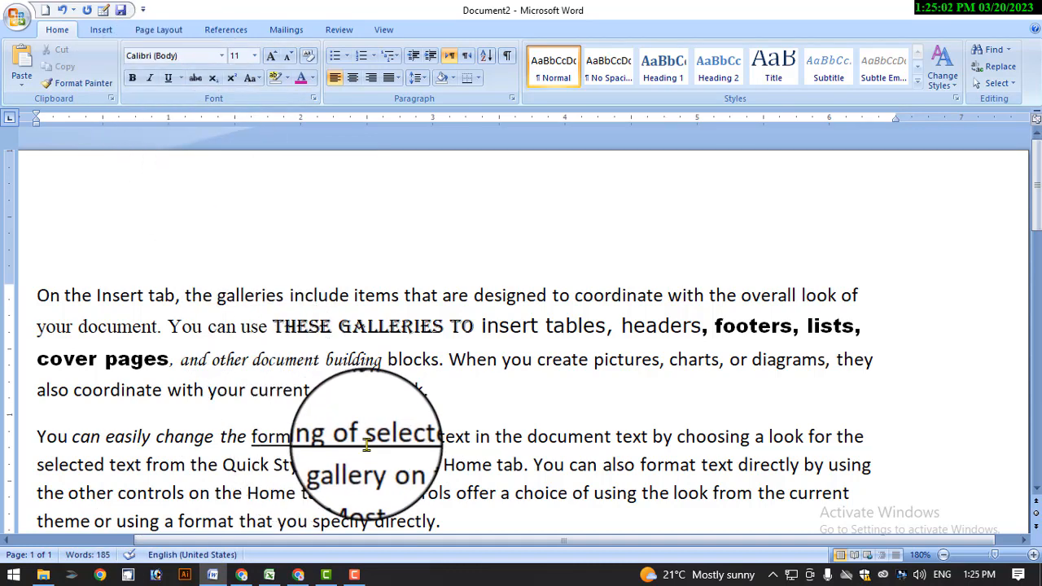
Make "text in the document" in the second paragraph's first line bold.
left_click_drag(177, 438, 187, 437)
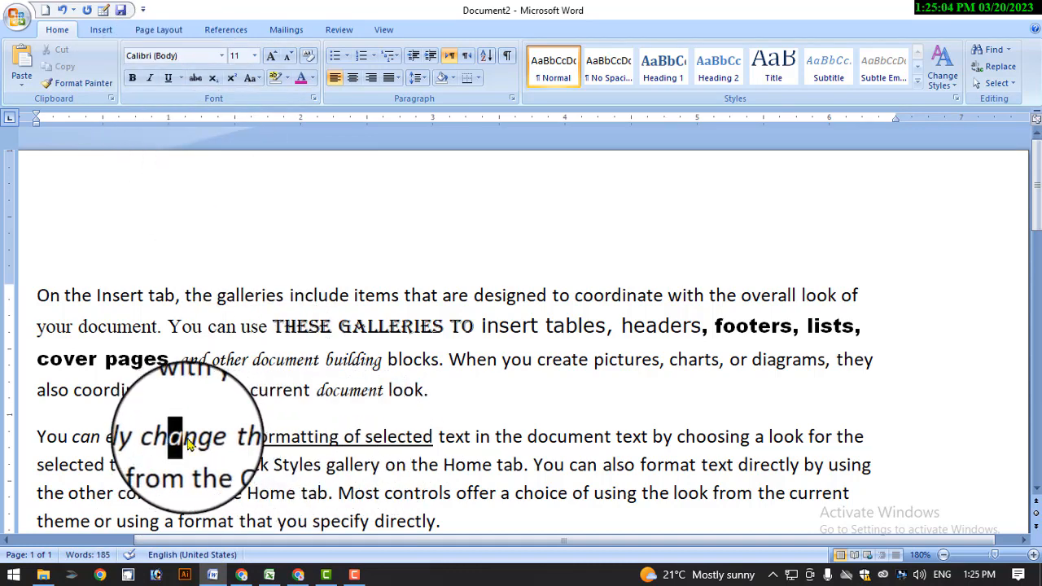
left_click_drag(289, 440, 362, 440)
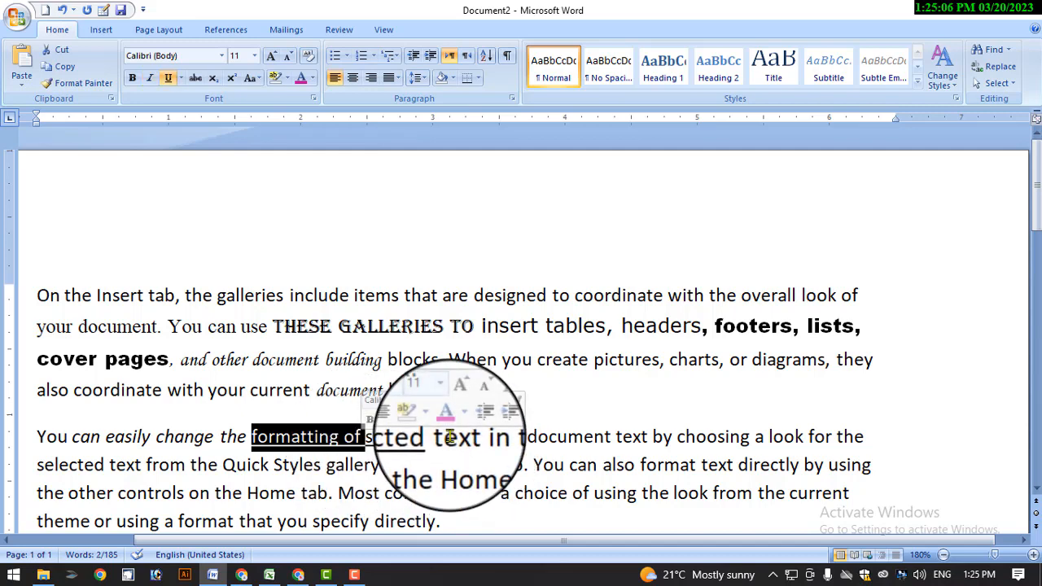
left_click_drag(441, 437, 614, 440)
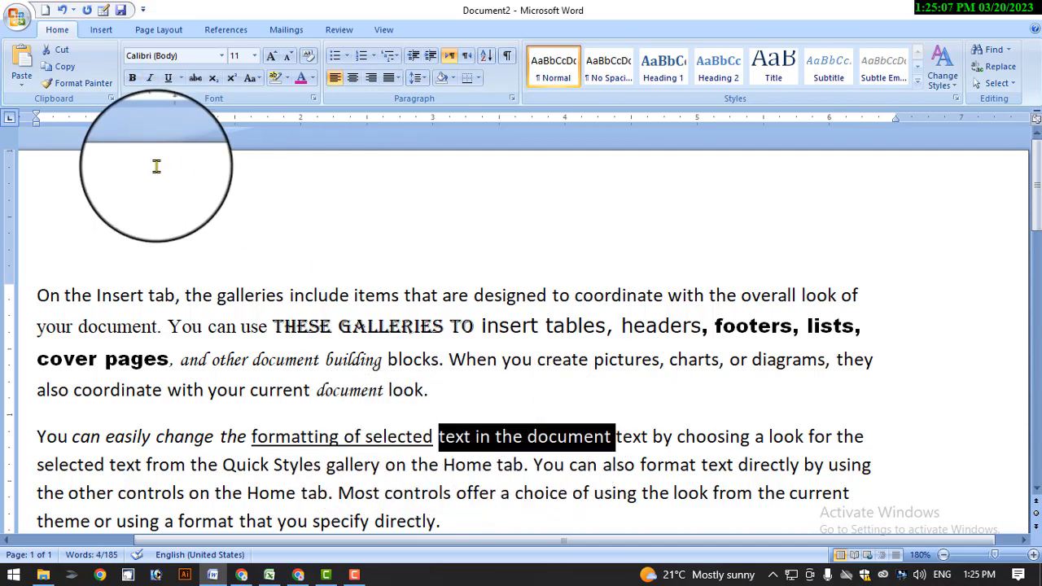
left_click(133, 80)
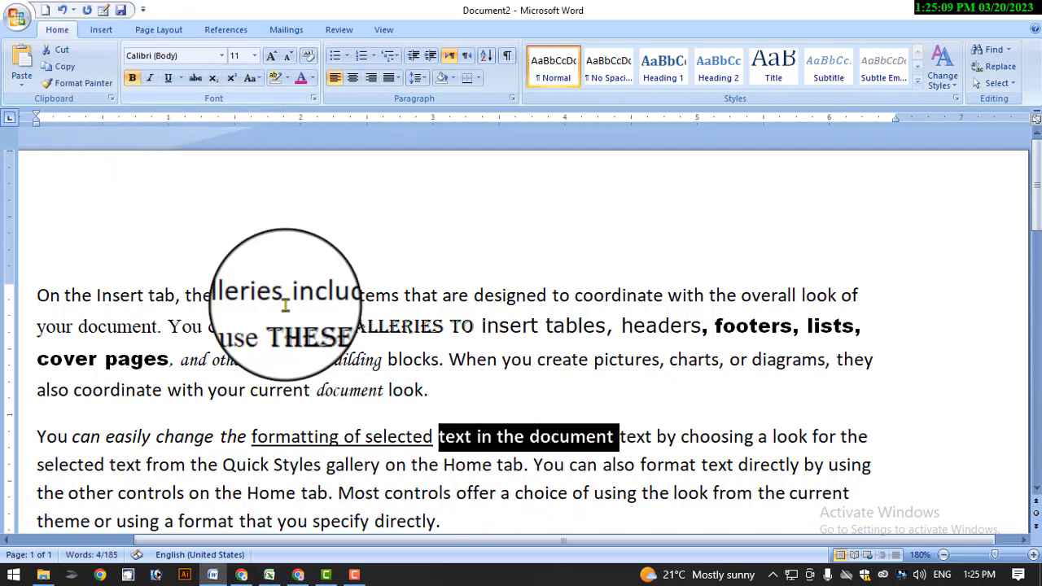
left_click(410, 477)
scroll(503, 442, "down", 1)
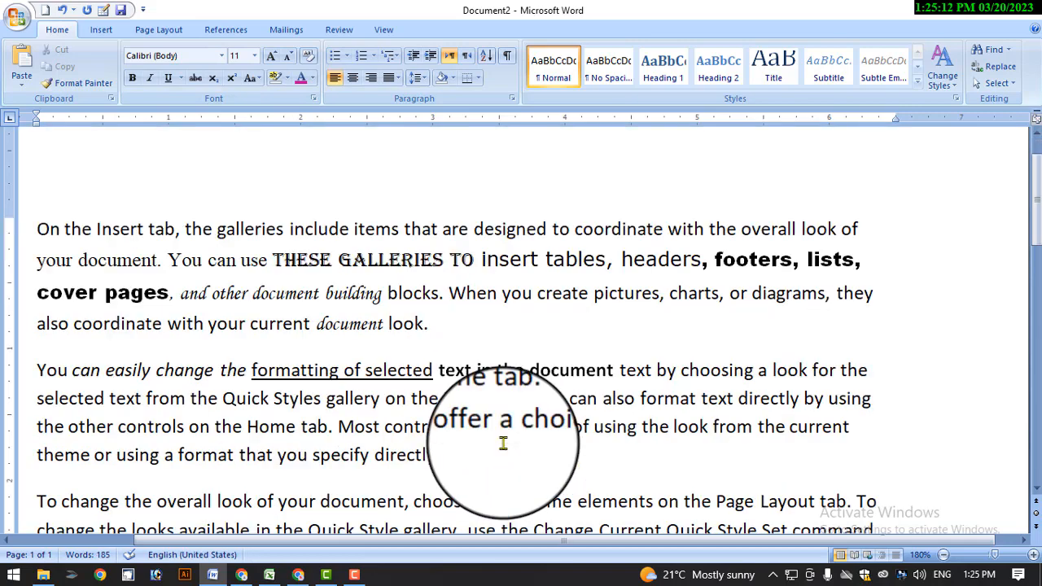
Apply the Bold Italic font style to "text by choosing a look" in the second paragraph using the Font dialog.
left_click(1034, 554)
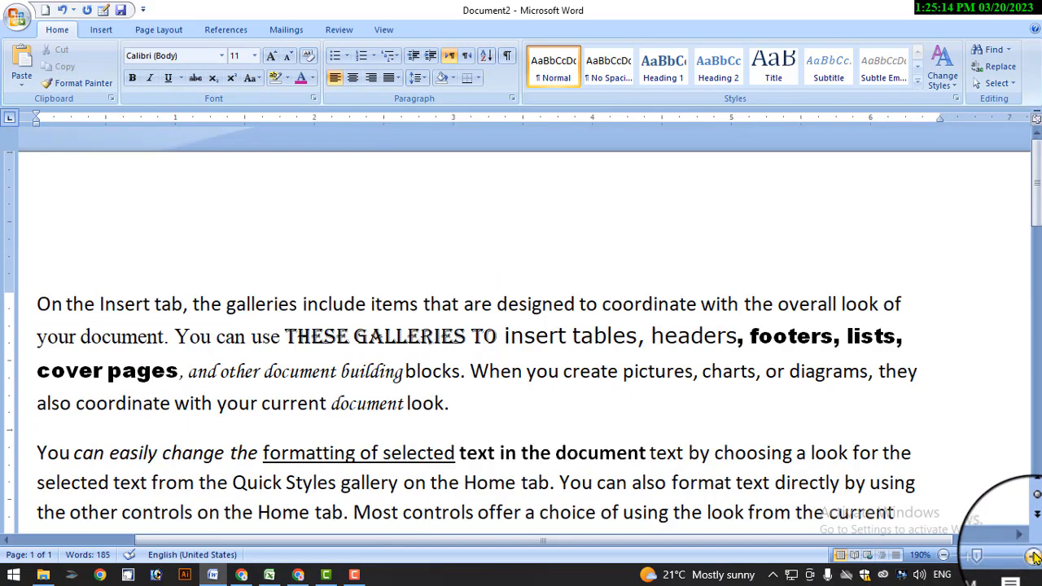
left_click(1034, 555)
scroll(383, 366, "up", 3)
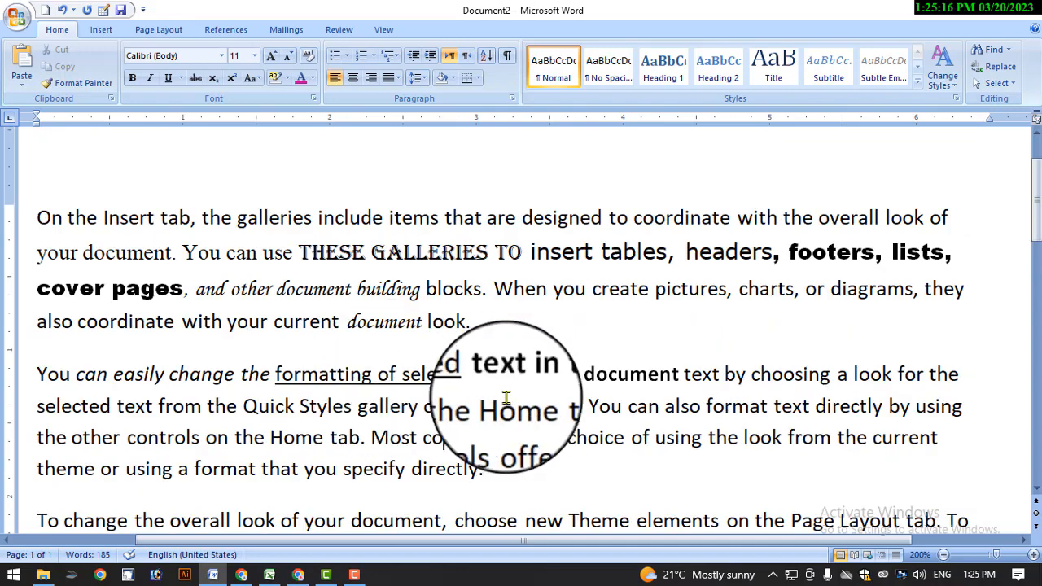
left_click_drag(684, 374, 895, 376)
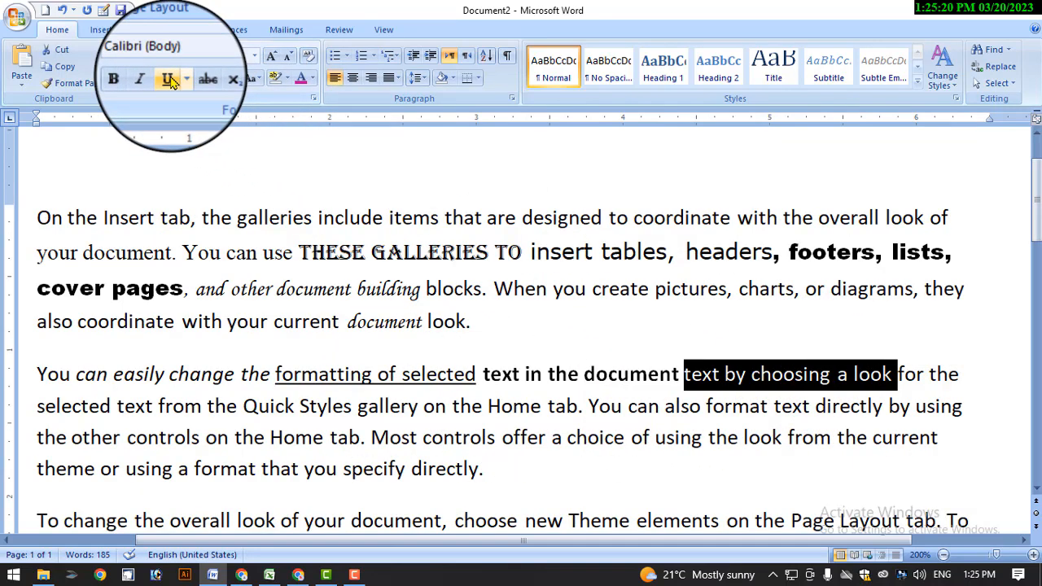
left_click(313, 98)
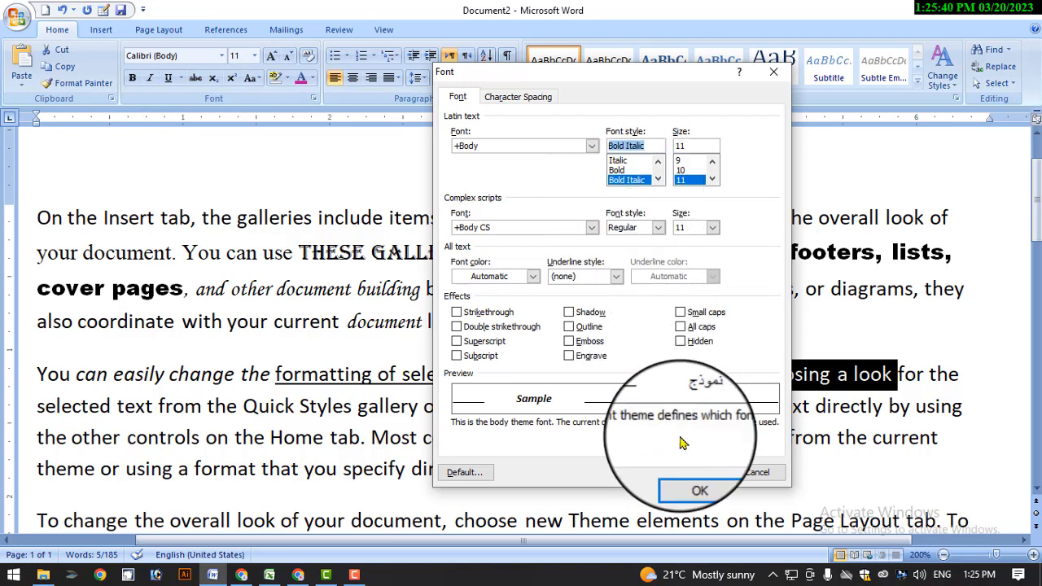
left_click(693, 472)
left_click(765, 403)
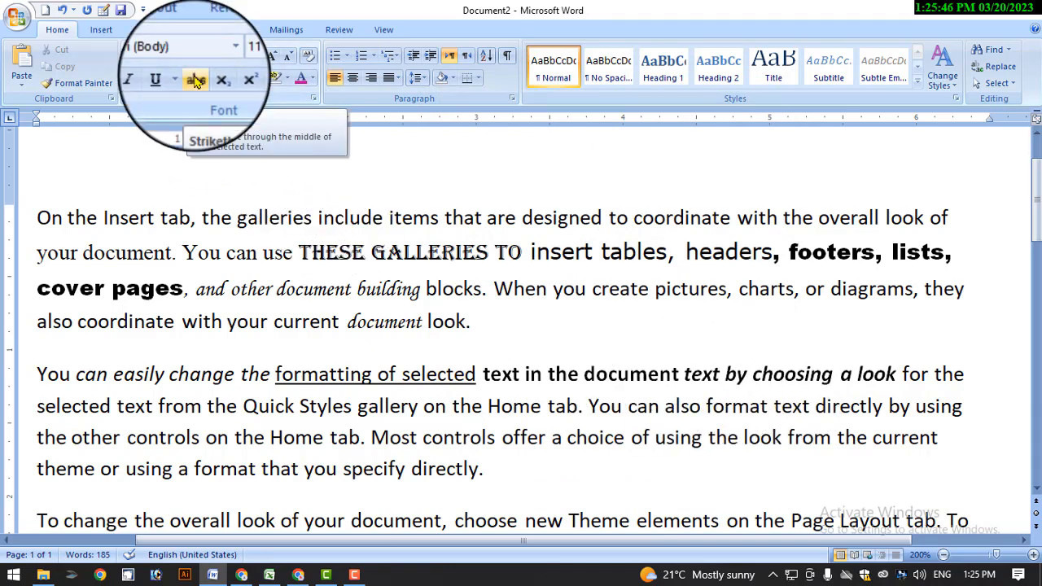
Apply strikethrough to "look for the" at the end of the second paragraph's first line.
left_click_drag(857, 374, 952, 374)
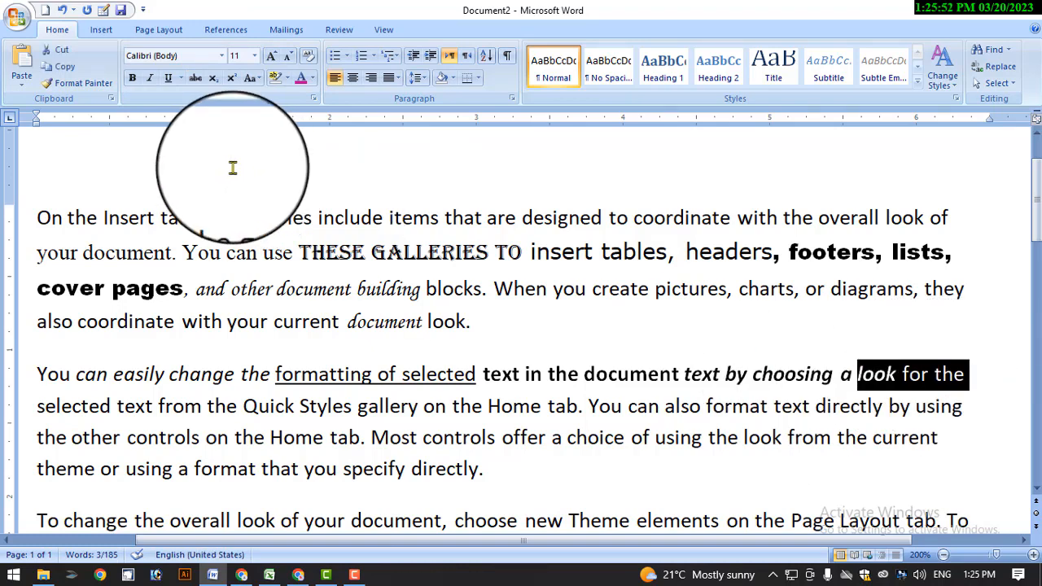
left_click(196, 77)
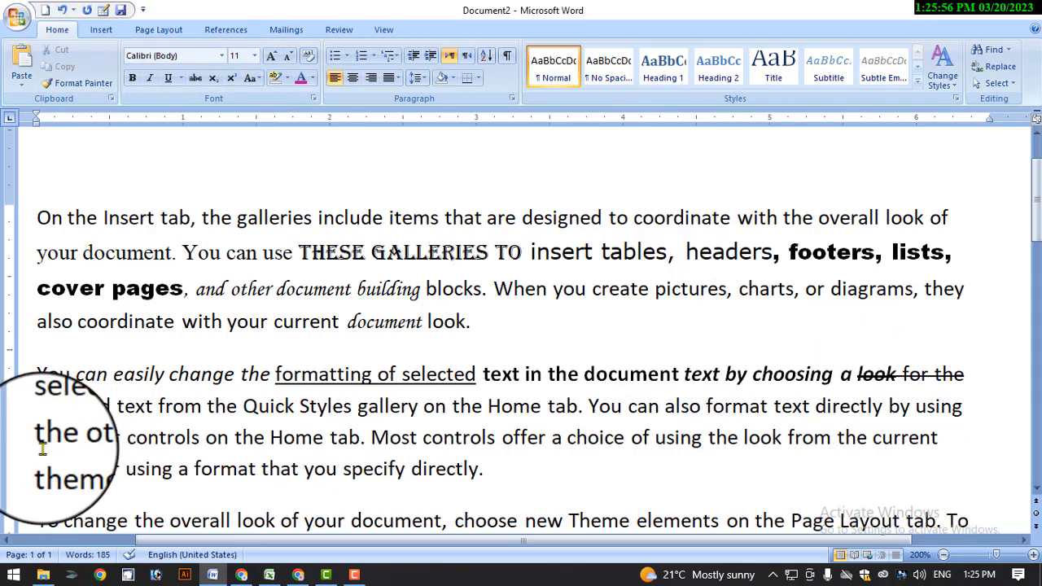
Enter the expression A2+B2+2ab on a new line below the last paragraph.
left_click_drag(37, 407, 157, 408)
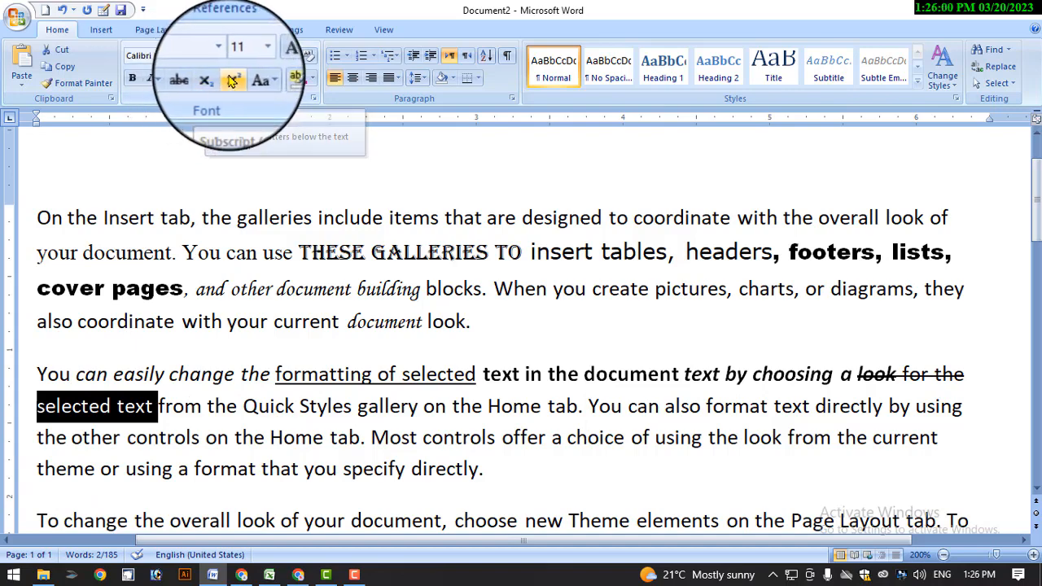
scroll(281, 259, "down", 5)
left_click(285, 348)
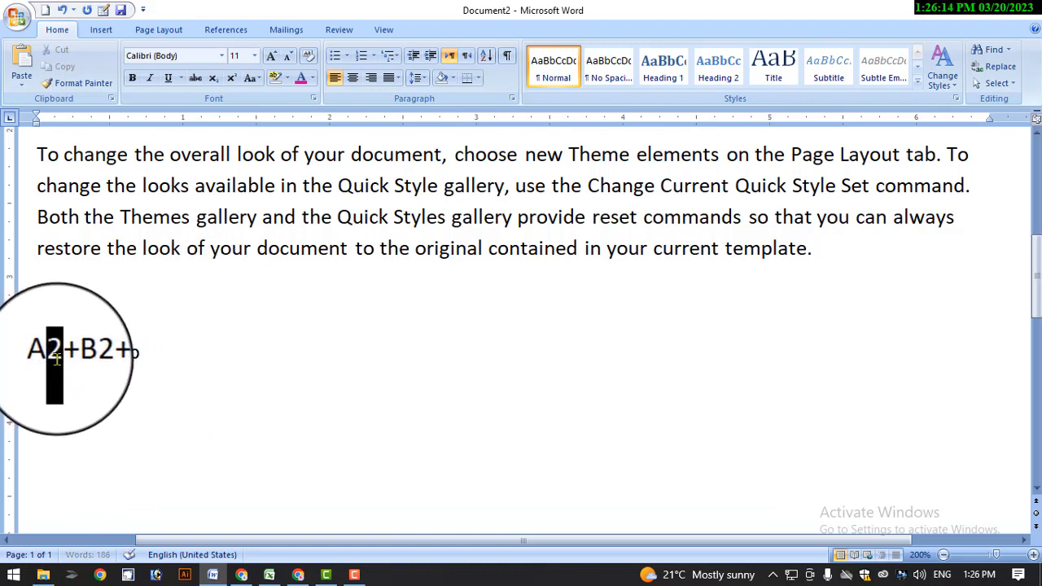
Superscript the 2 after A and the 2 after B in the expression.
left_click(233, 79)
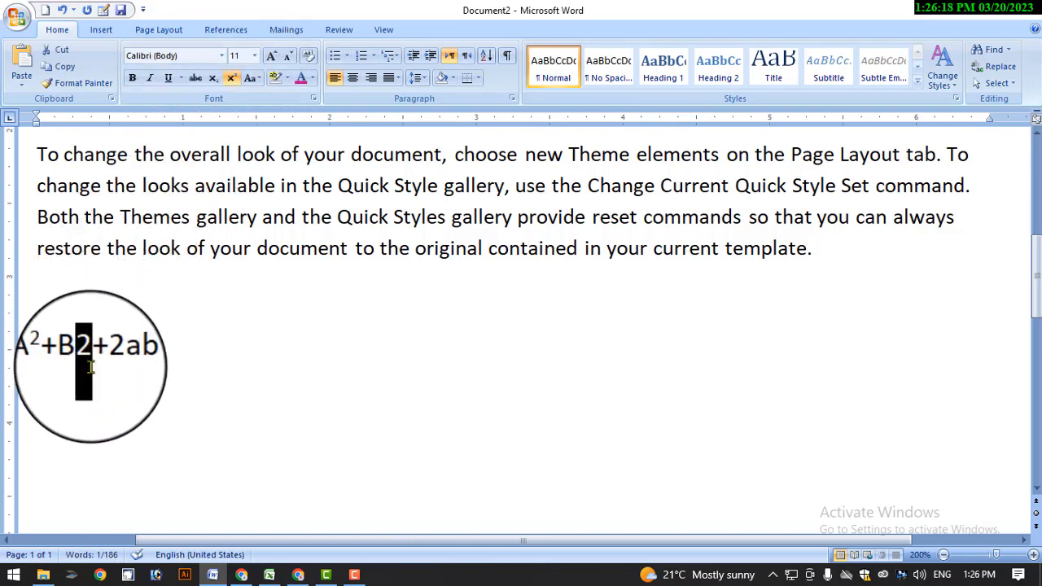
left_click(233, 79)
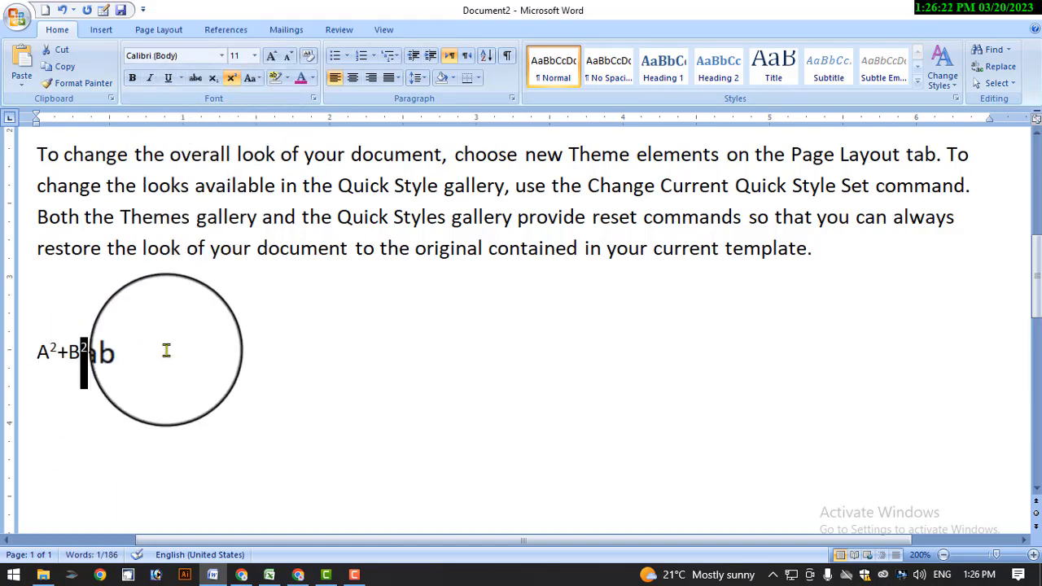
Superscript the 2 after A using the Font dialog, and superscript the 2 after B as well.
left_click(314, 99)
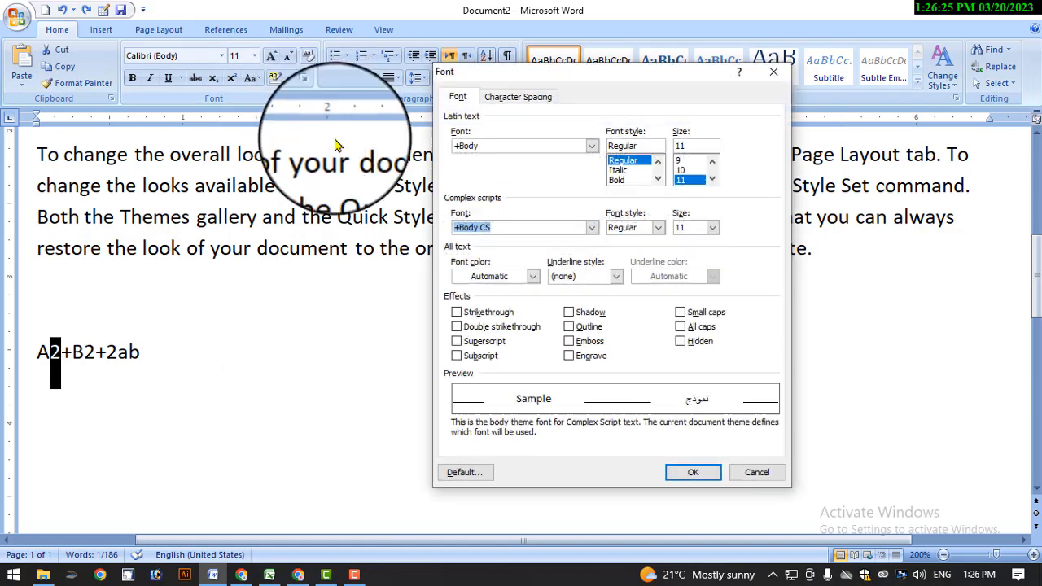
left_click(457, 342)
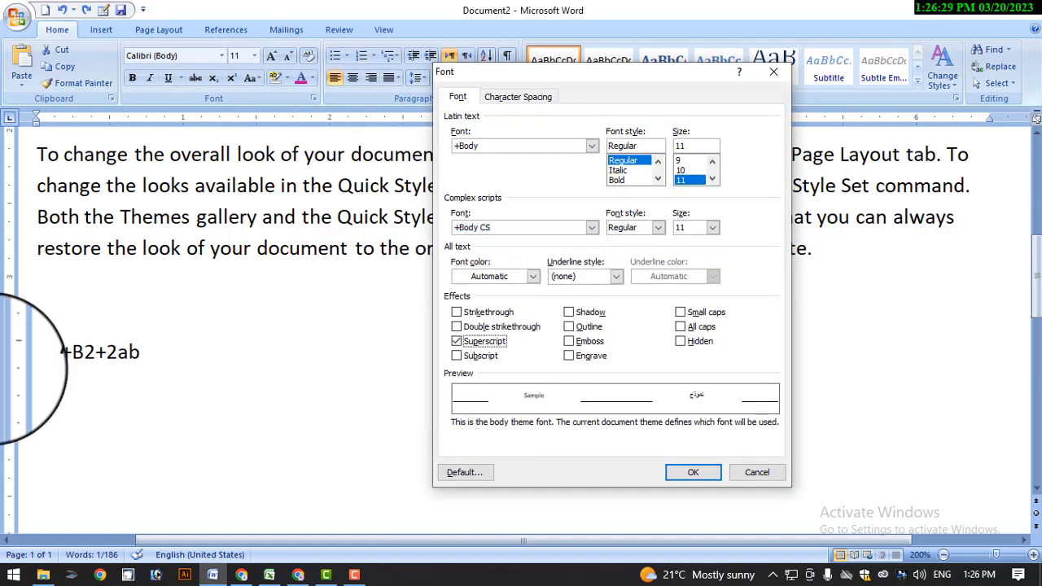
left_click(693, 472)
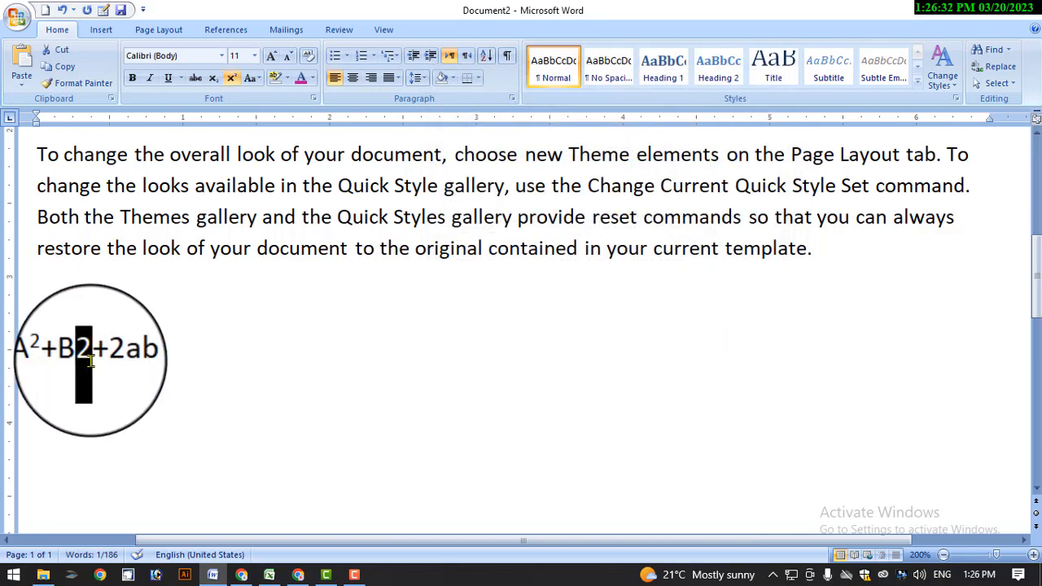
left_click(231, 78)
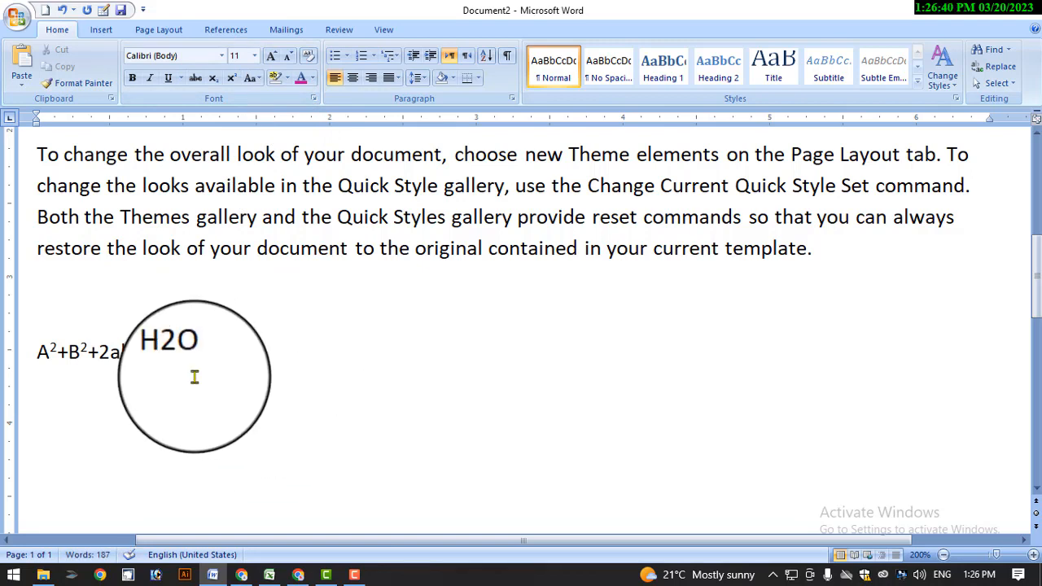
Format the 2 in H2O, beside the expression, as subscript using the Font dialog effects.
left_click_drag(194, 377, 180, 365)
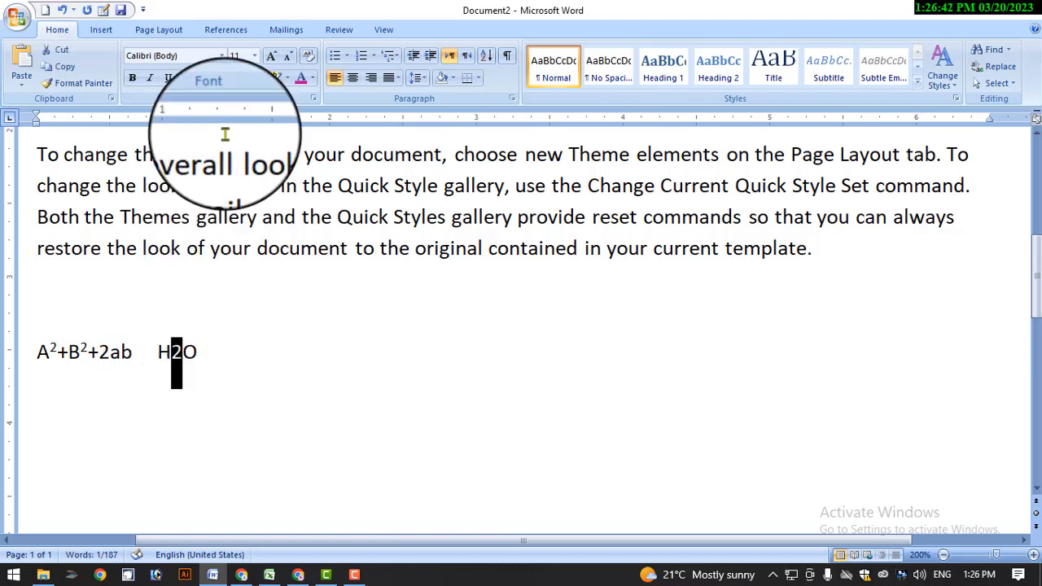
left_click(213, 77)
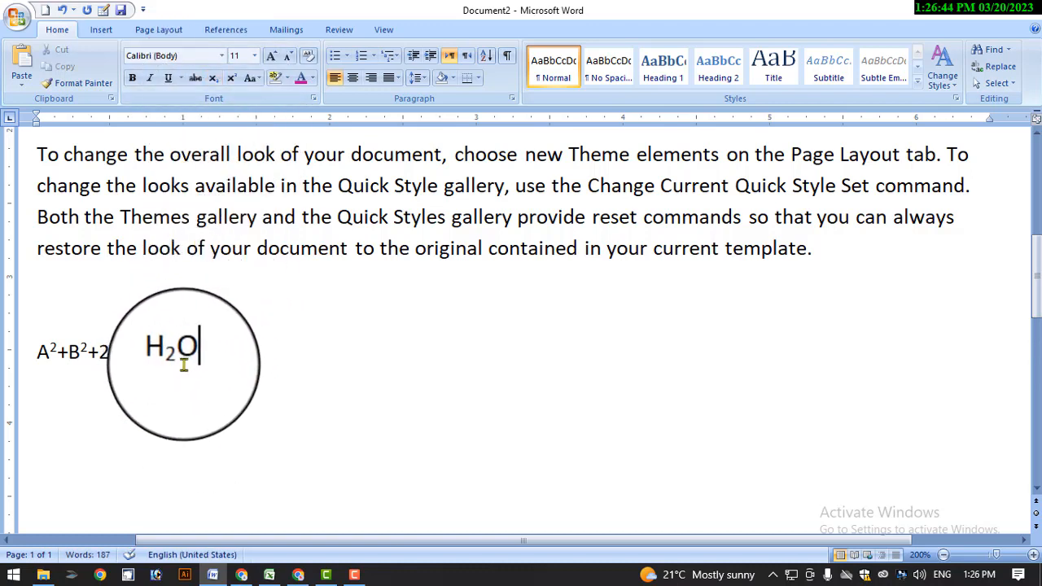
left_click_drag(178, 363, 215, 369)
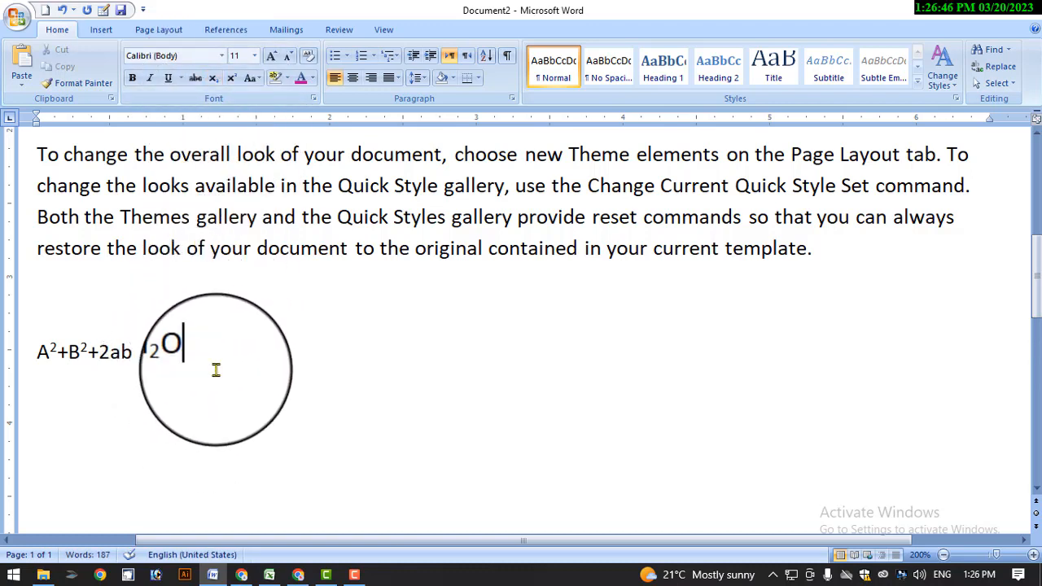
left_click(314, 99)
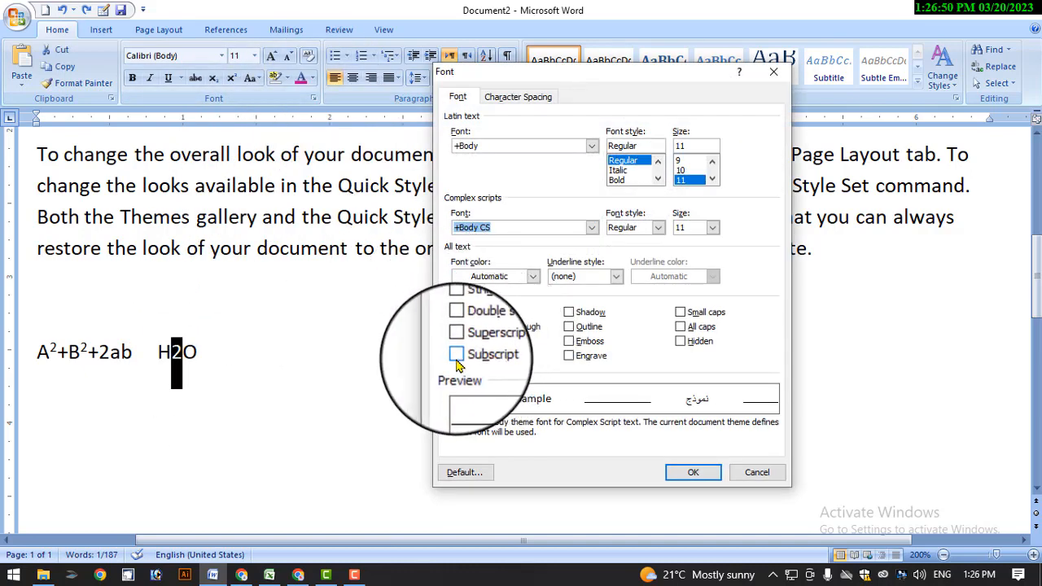
left_click(458, 356)
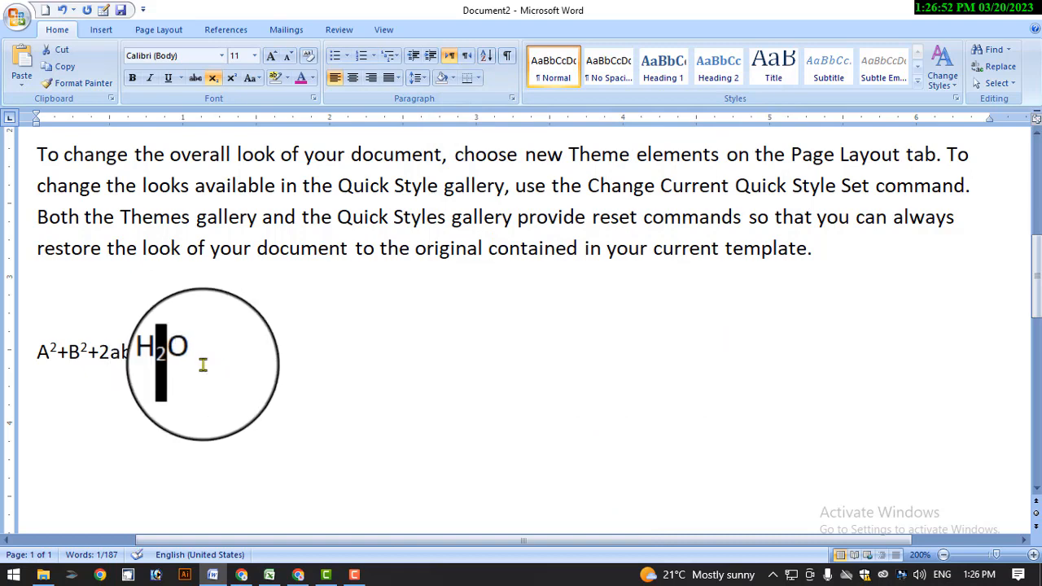
left_click(354, 575)
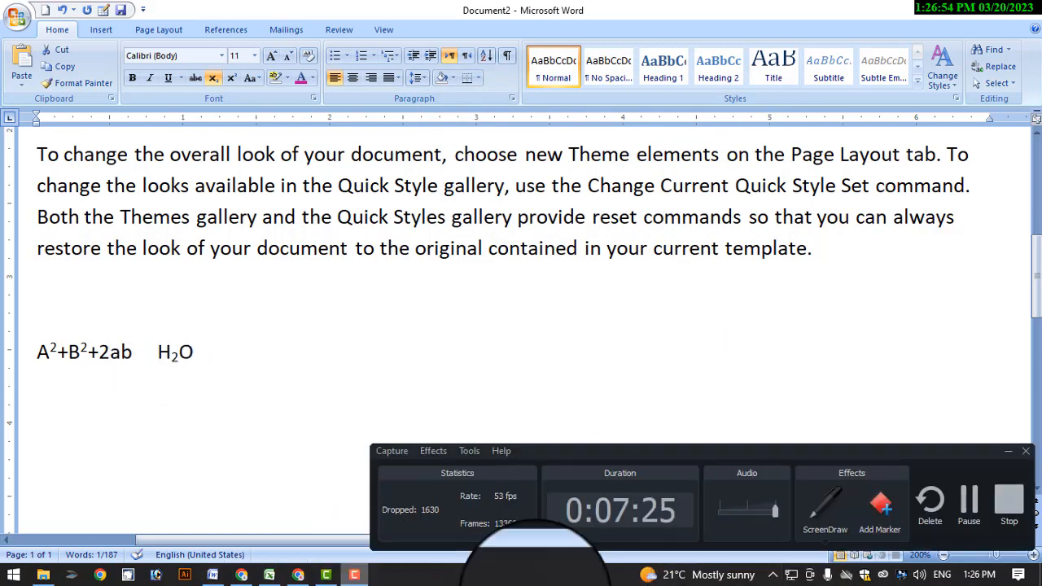
left_click(1008, 453)
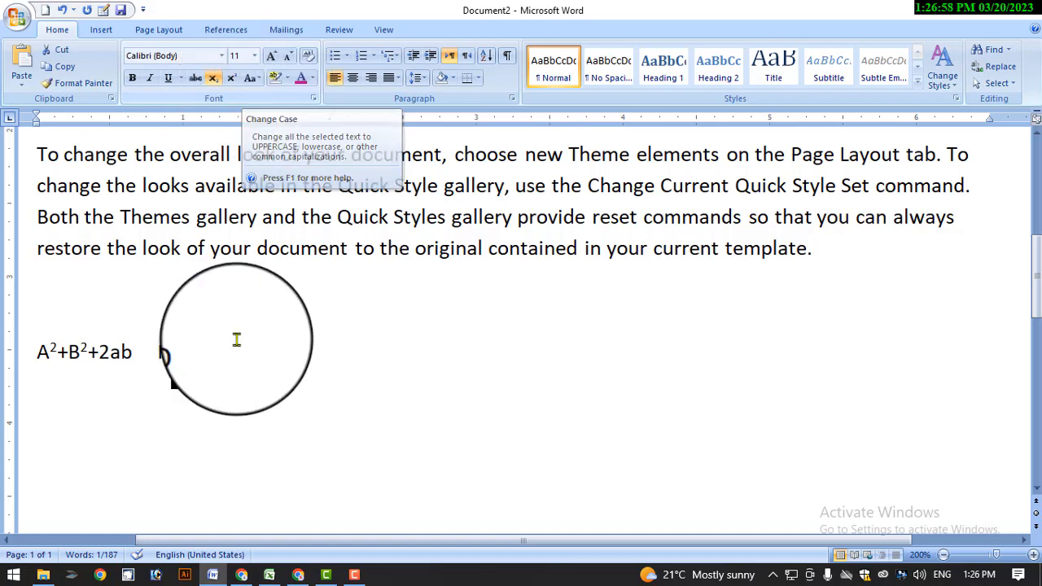
Add the sentence "A quick brown fox jumps over the lazy dog." below the formulas and duplicate it to make six copies.
left_click(244, 358)
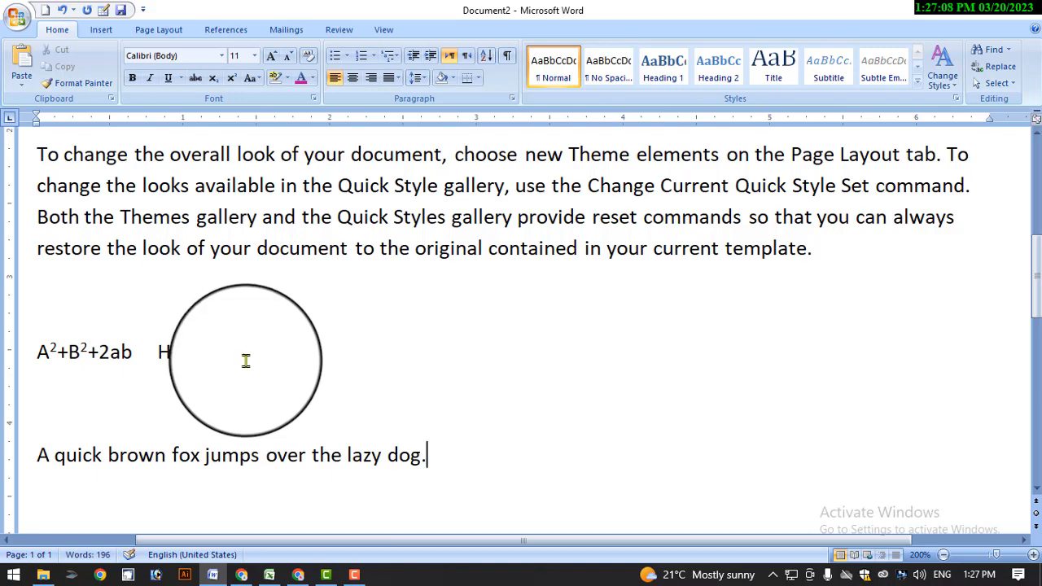
triple_click(247, 464)
key("ctrl+c")
key("ctrl+v")
key("ctrl+v")
key("ctrl+v")
key("ctrl+v")
key("ctrl+v")
key("ctrl+v")
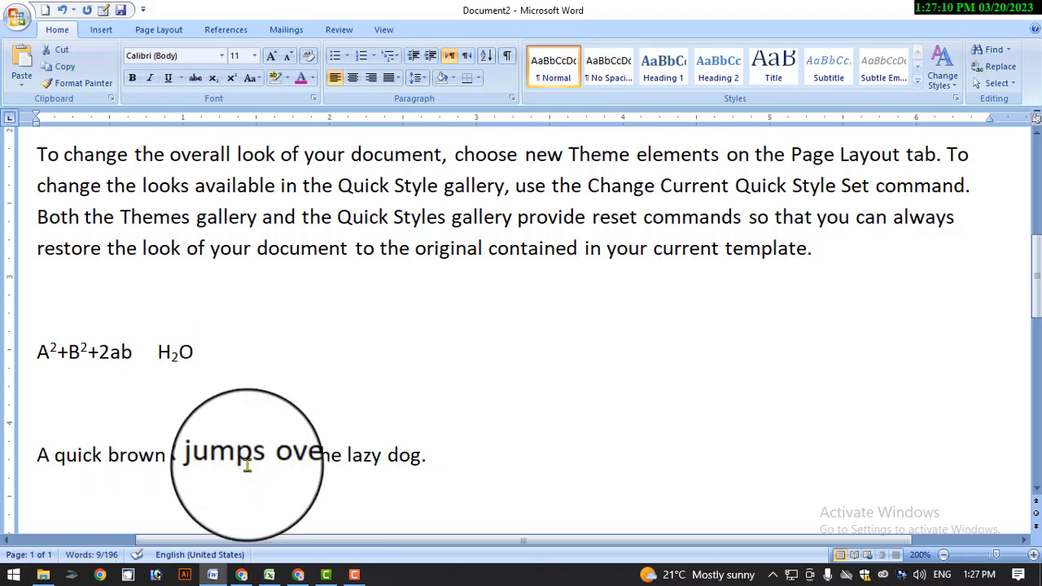
scroll(246, 464, "up", 3)
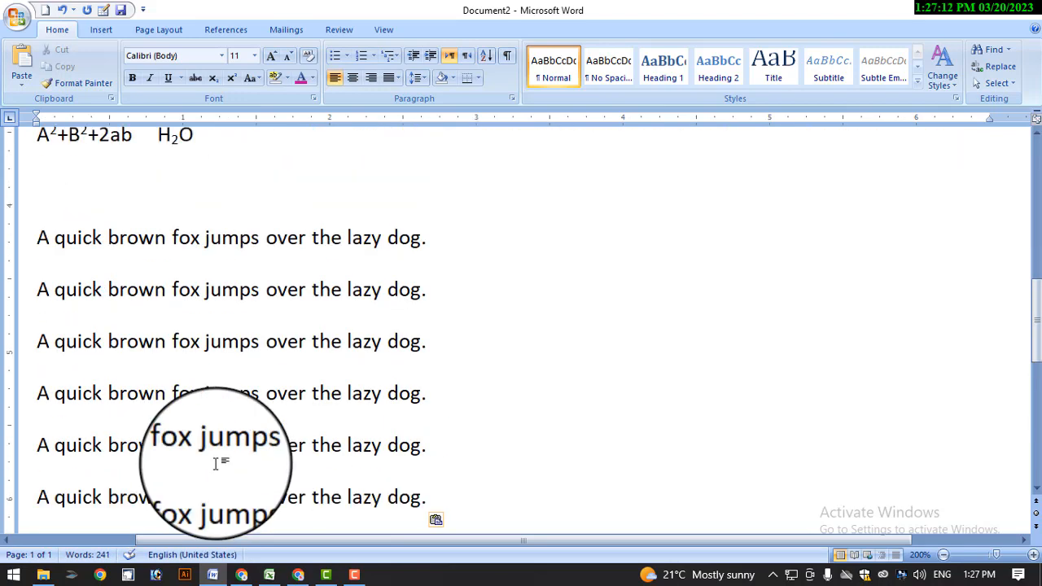
left_click_drag(35, 236, 467, 255)
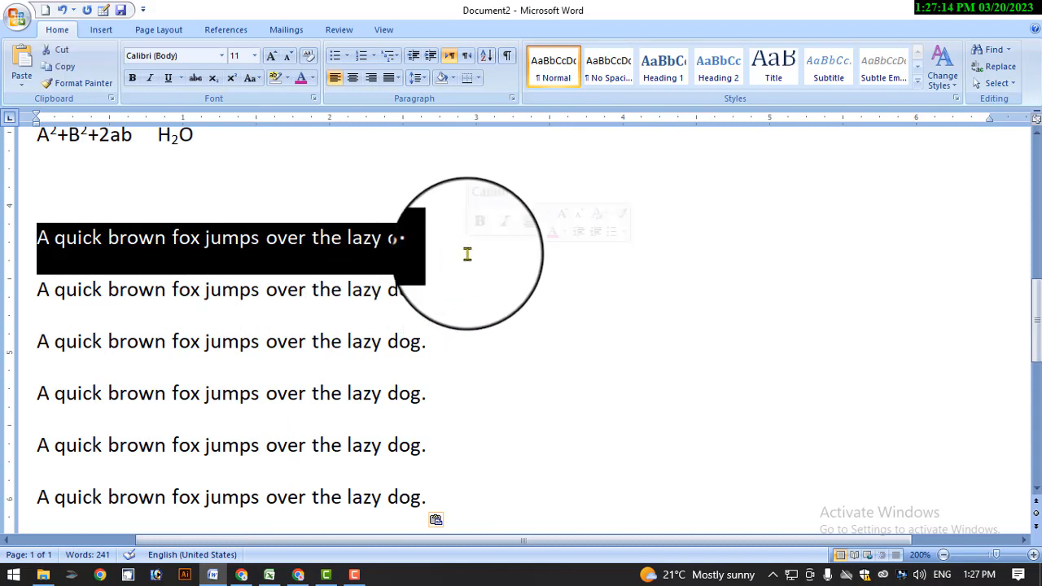
left_click(240, 237)
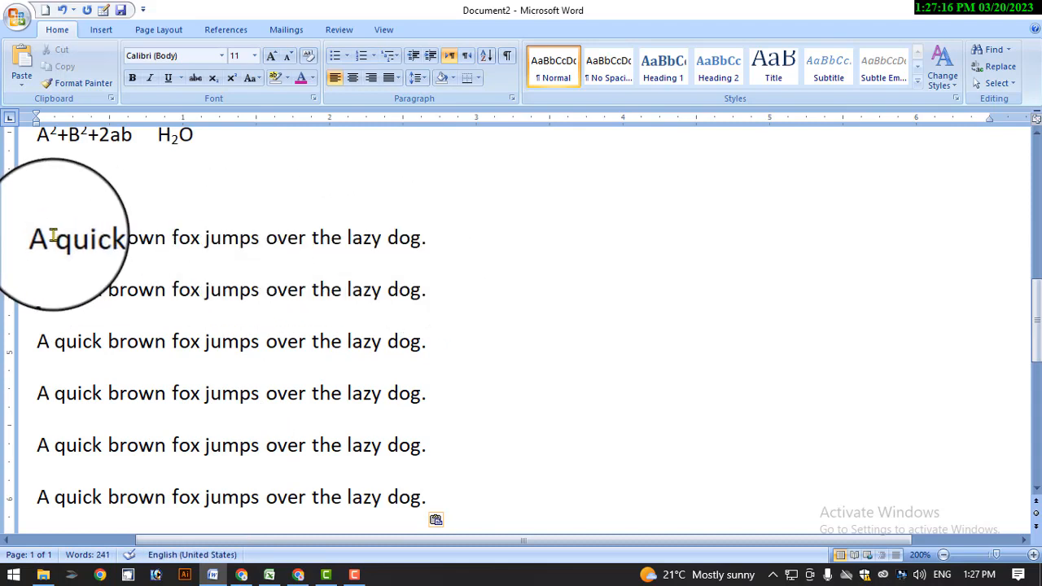
left_click_drag(53, 236, 36, 236)
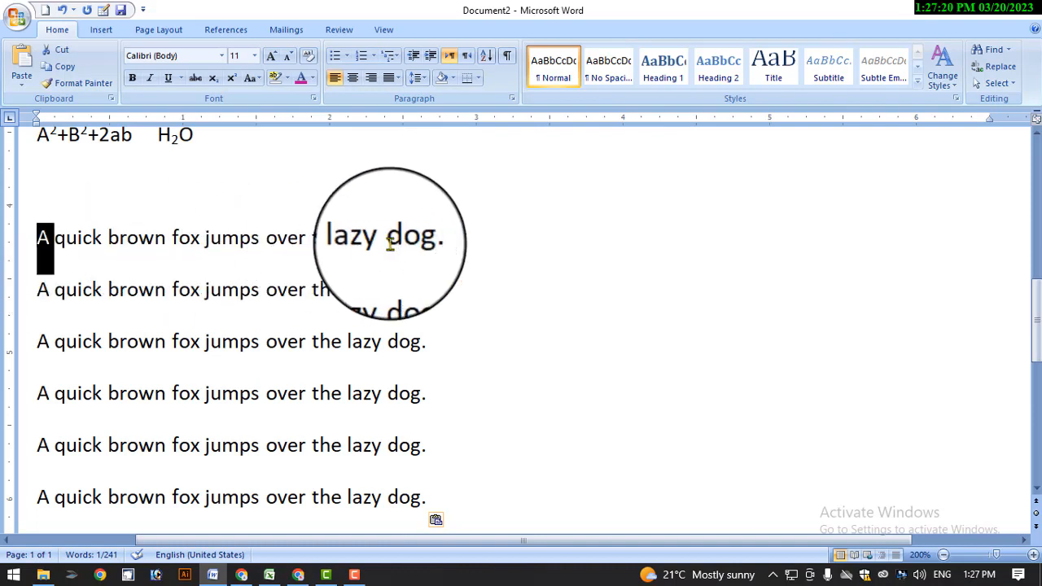
left_click(429, 238)
Change the second copy of the fox sentence to lowercase.
left_click_drag(431, 295, 36, 290)
left_click(258, 79)
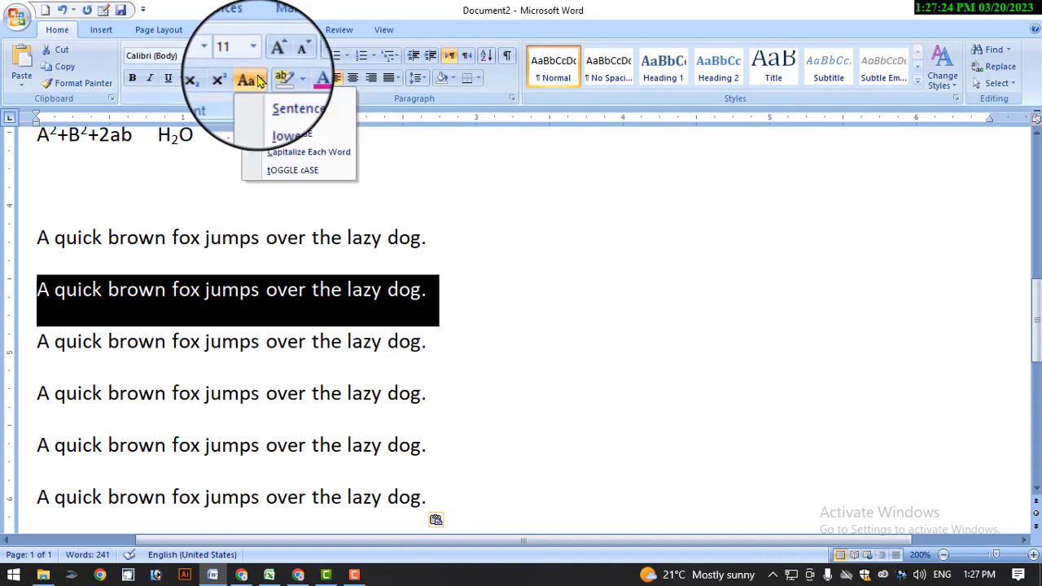
left_click(269, 116)
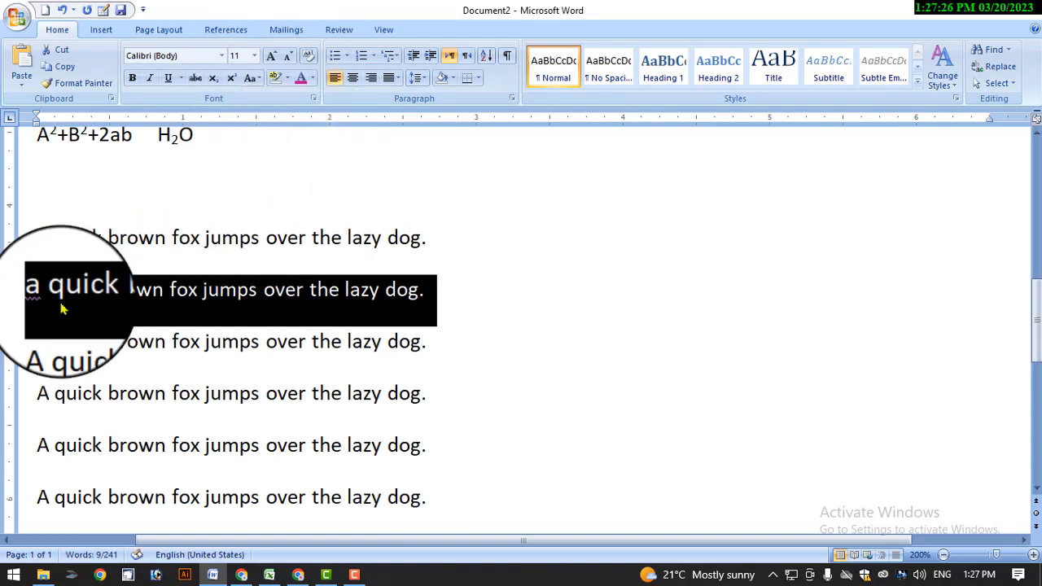
left_click(421, 294)
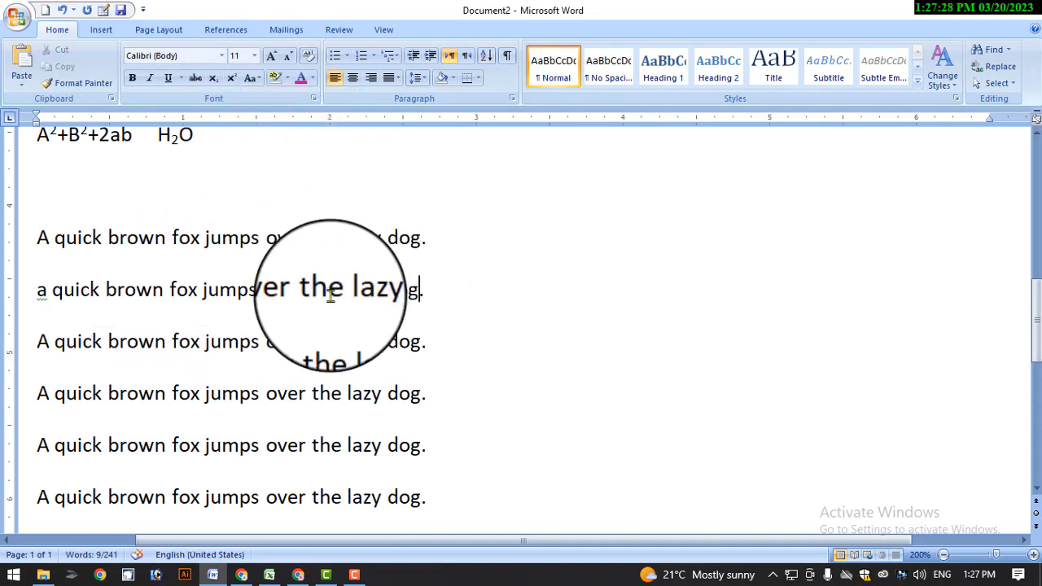
Change the third copy of the fox sentence to UPPERCASE.
left_click_drag(34, 338, 458, 339)
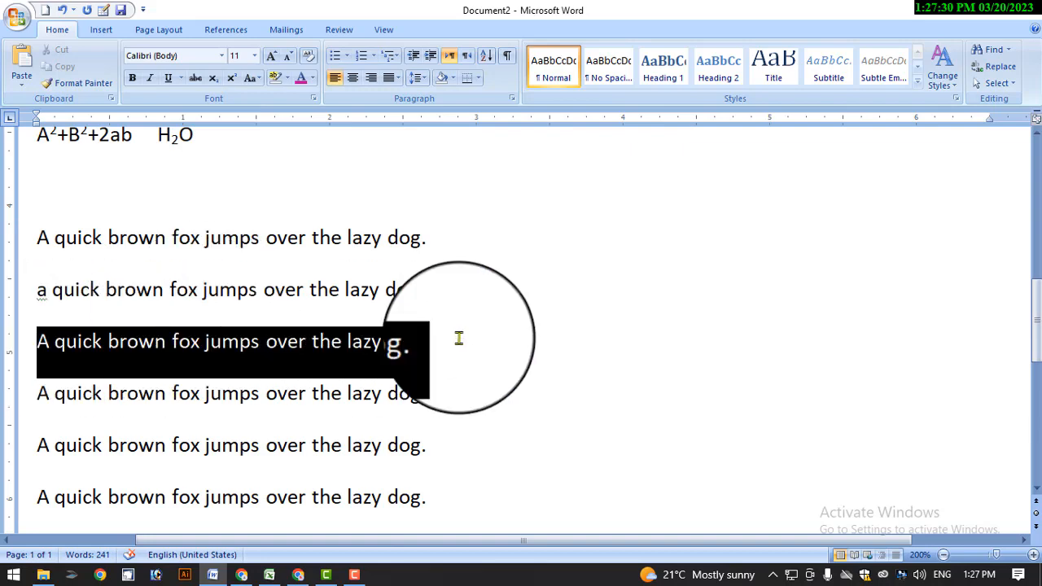
left_click(257, 82)
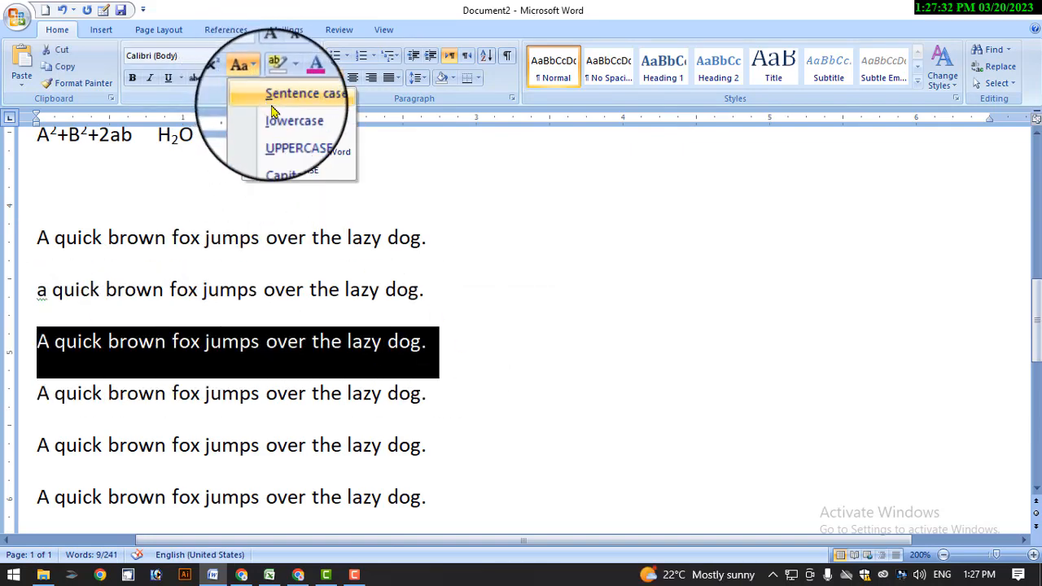
left_click(279, 132)
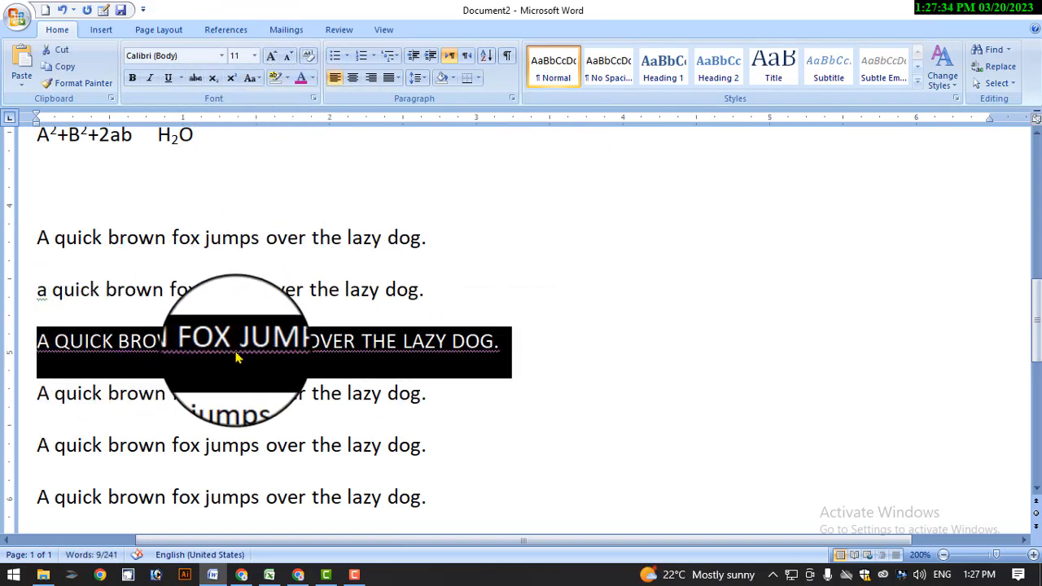
Apply Capitalize Each Word to the fourth copy of the fox sentence.
left_click(442, 400)
left_click_drag(442, 400, 27, 393)
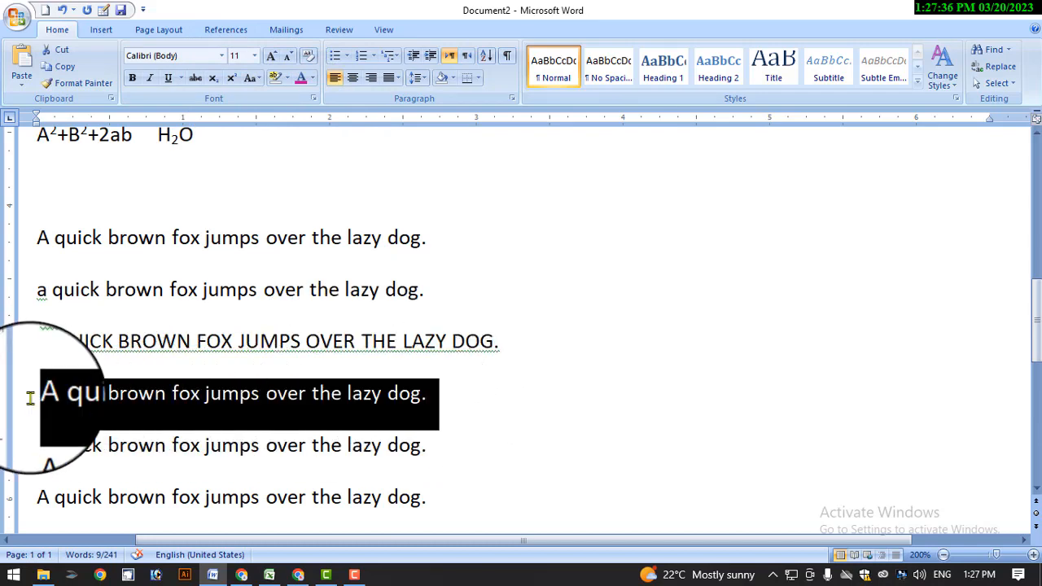
left_click(254, 78)
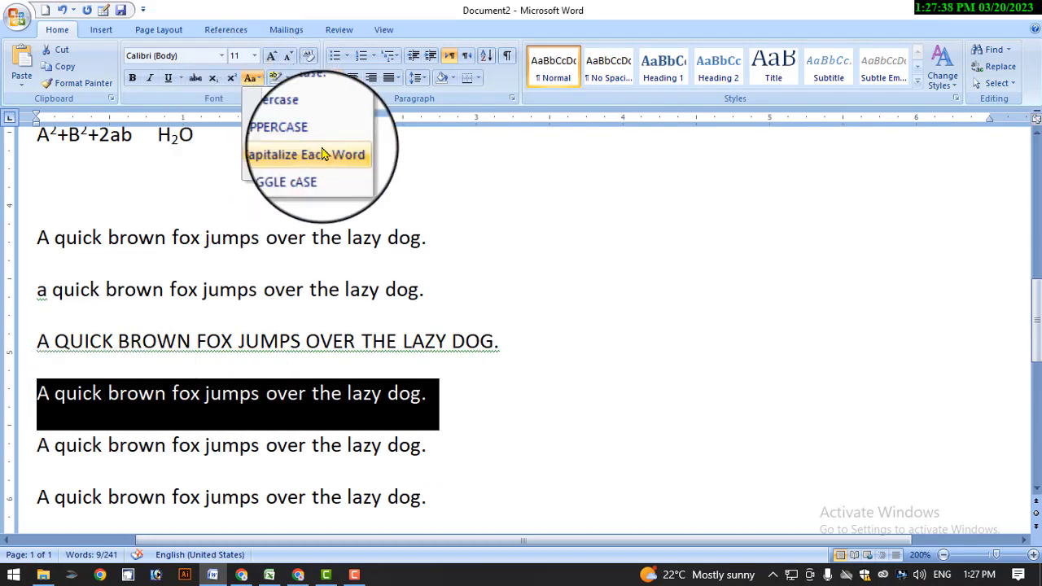
left_click(325, 155)
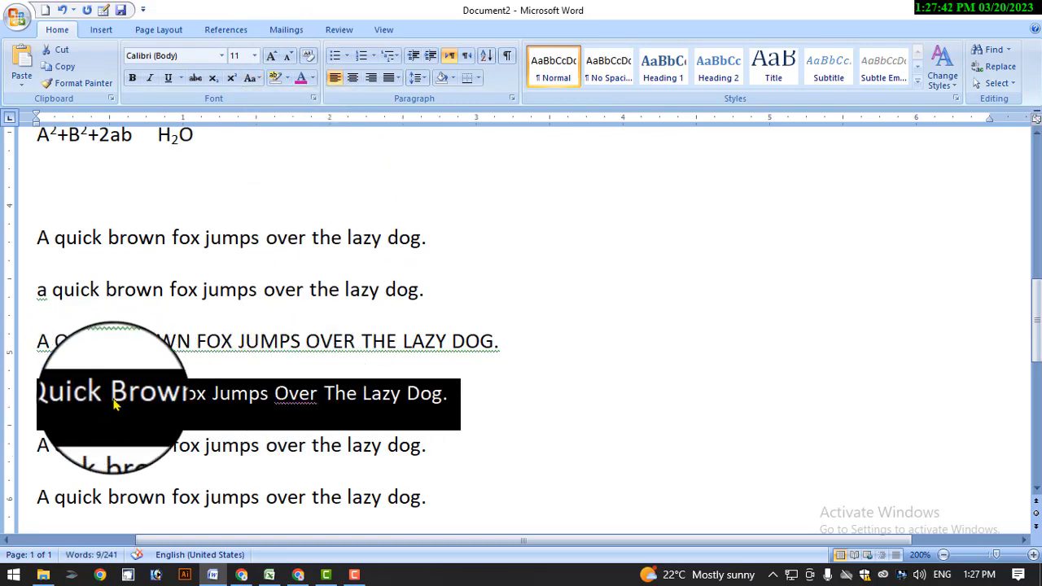
left_click(186, 395)
double_click(184, 394)
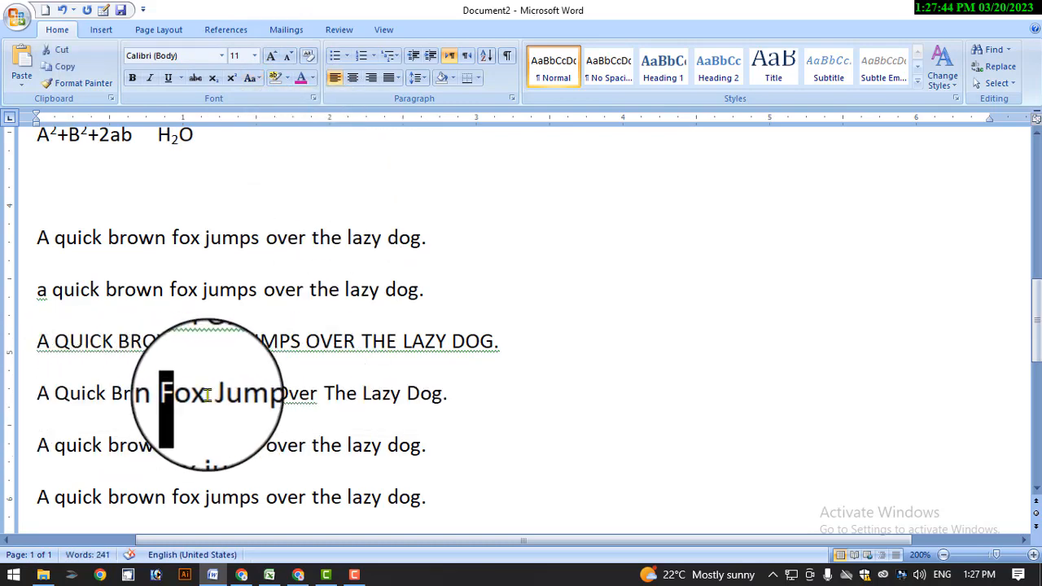
Apply tOGGLE cASE to the fourth copy of the fox sentence.
left_click_drag(37, 394, 415, 389)
left_click(252, 78)
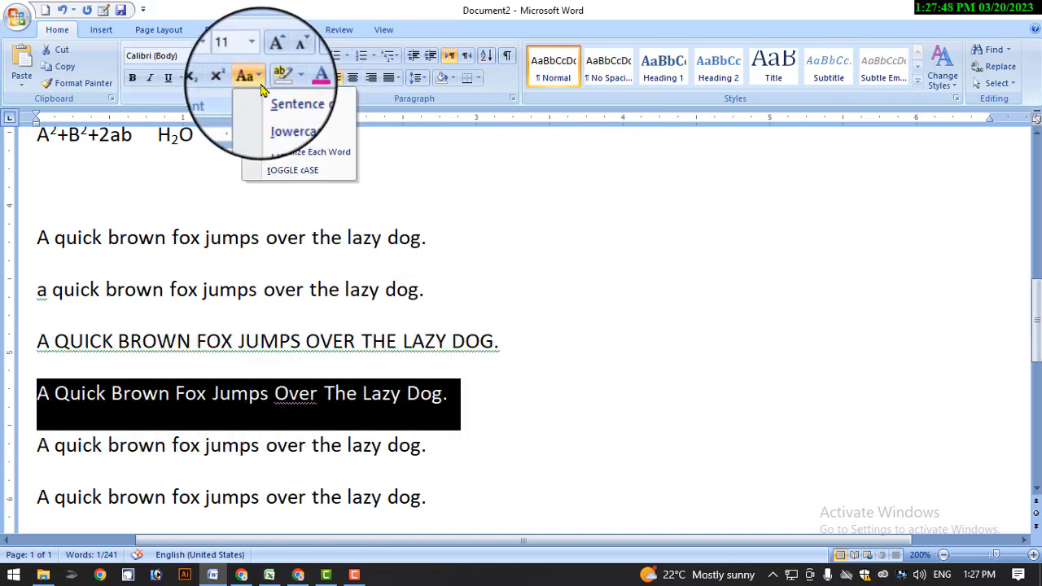
left_click(269, 174)
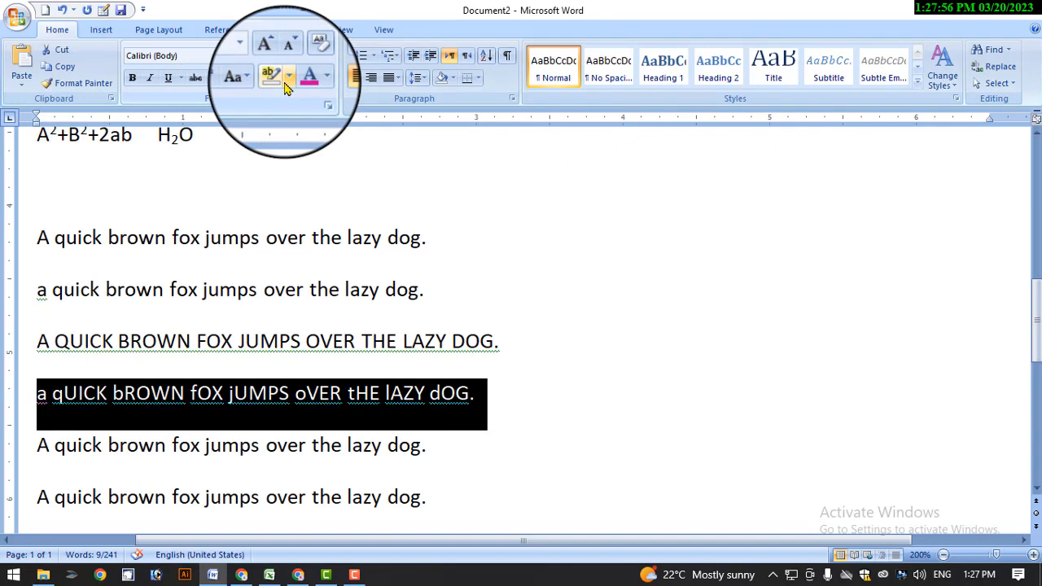
Highlight the UPPERCASE and tOGGLE cASE copies of the fox sentence in yellow.
left_click(237, 437)
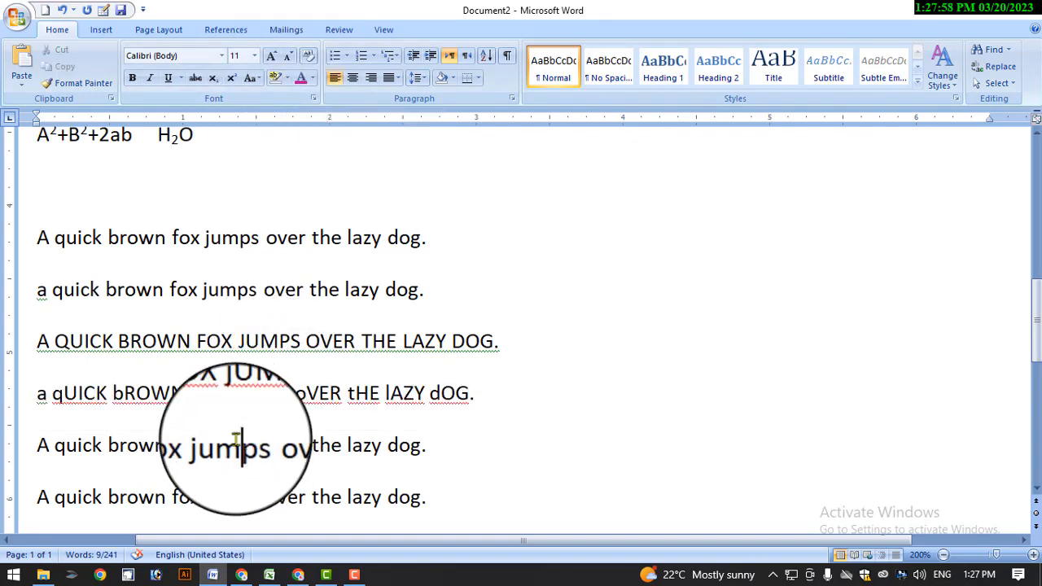
left_click_drag(42, 358, 488, 395)
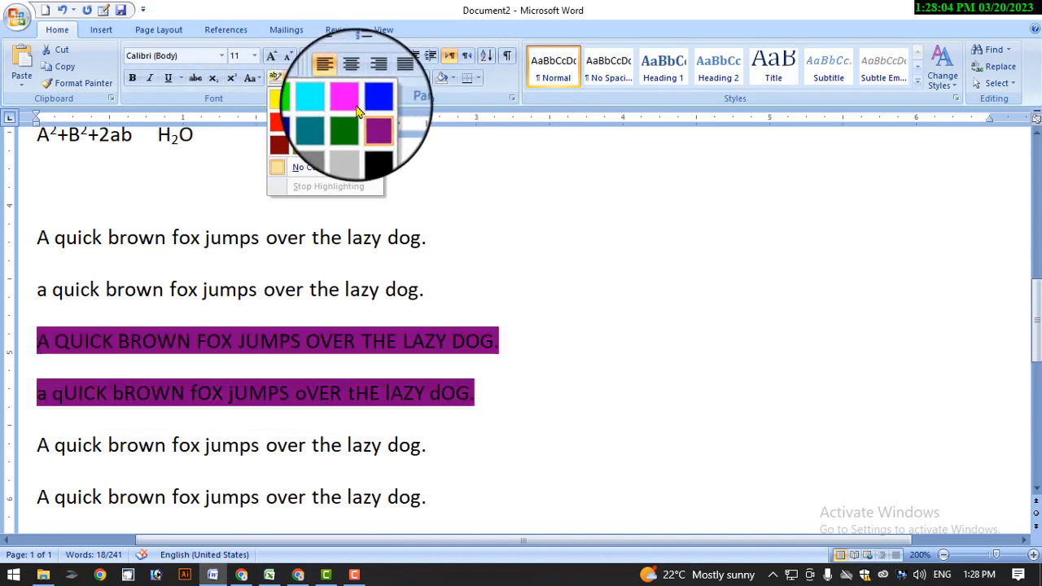
left_click(280, 101)
key("Right")
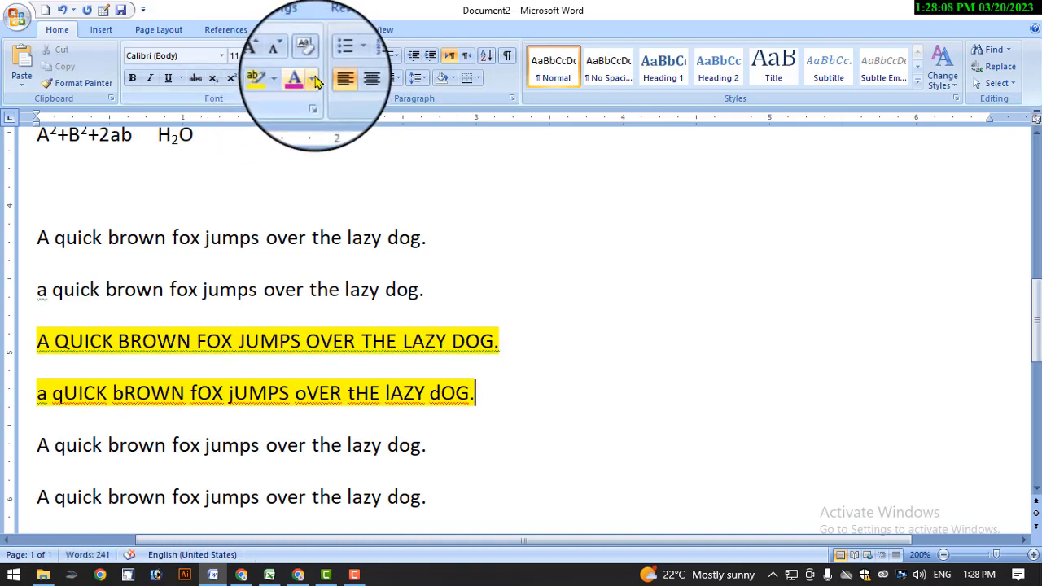
Set the font color of the UPPERCASE fox sentence to standard red.
left_click(315, 79)
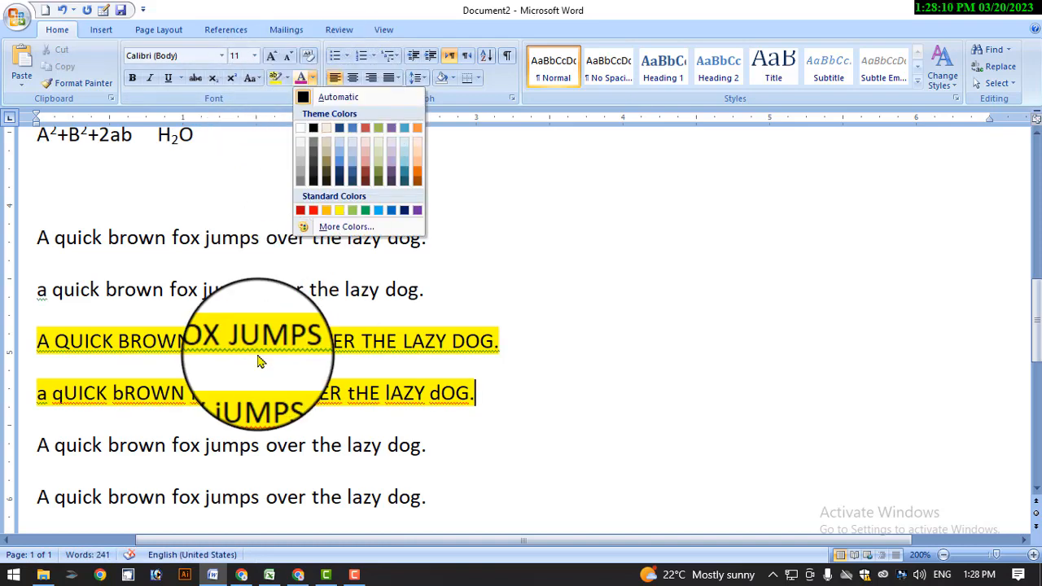
left_click(82, 341)
left_click_drag(82, 341, 477, 345)
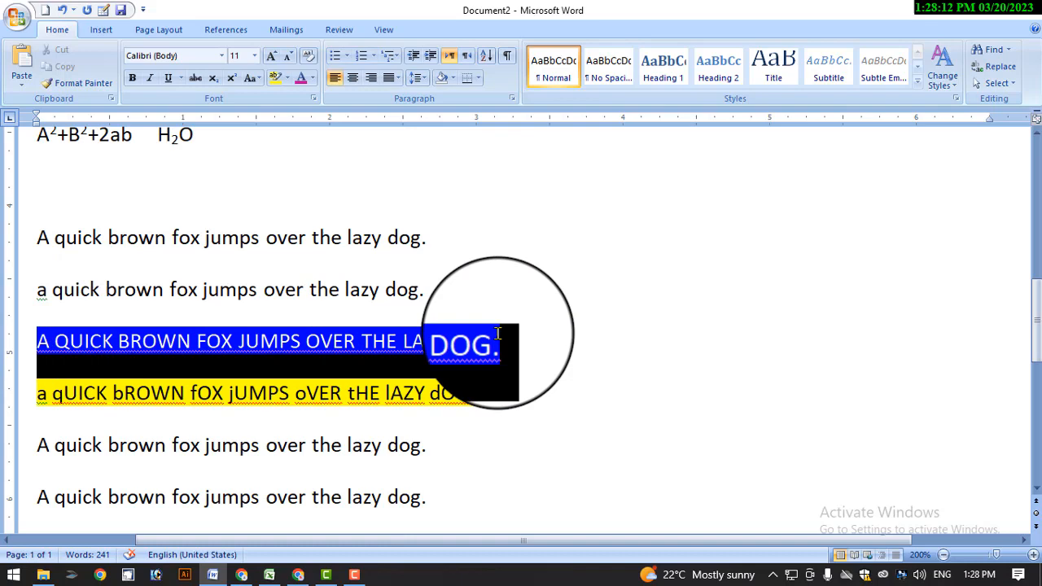
left_click(315, 79)
left_click(314, 211)
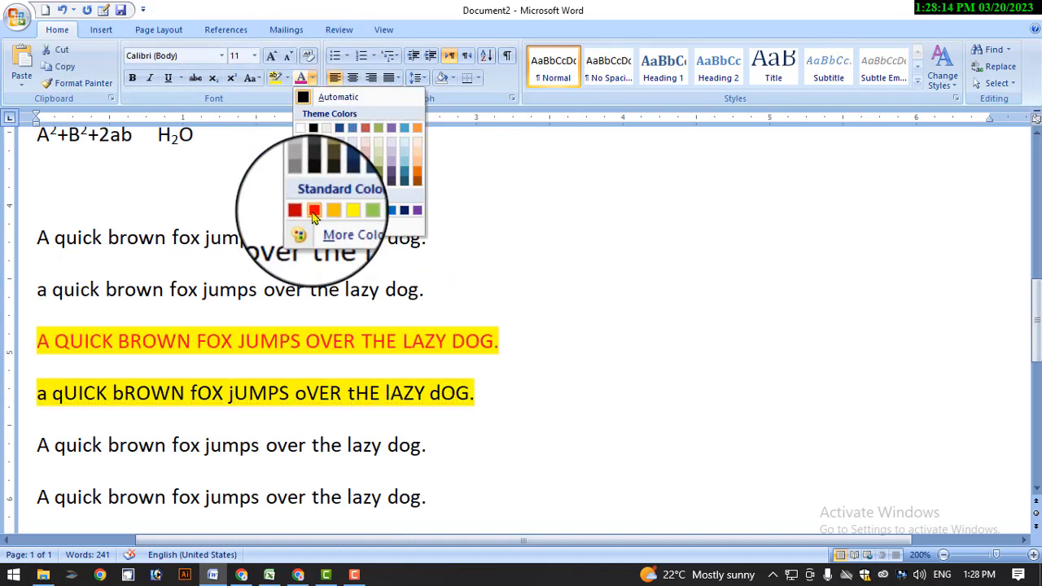
Set the font color of the tOGGLE cASE fox sentence to red in the Font dialog.
left_click_drag(37, 393, 662, 424)
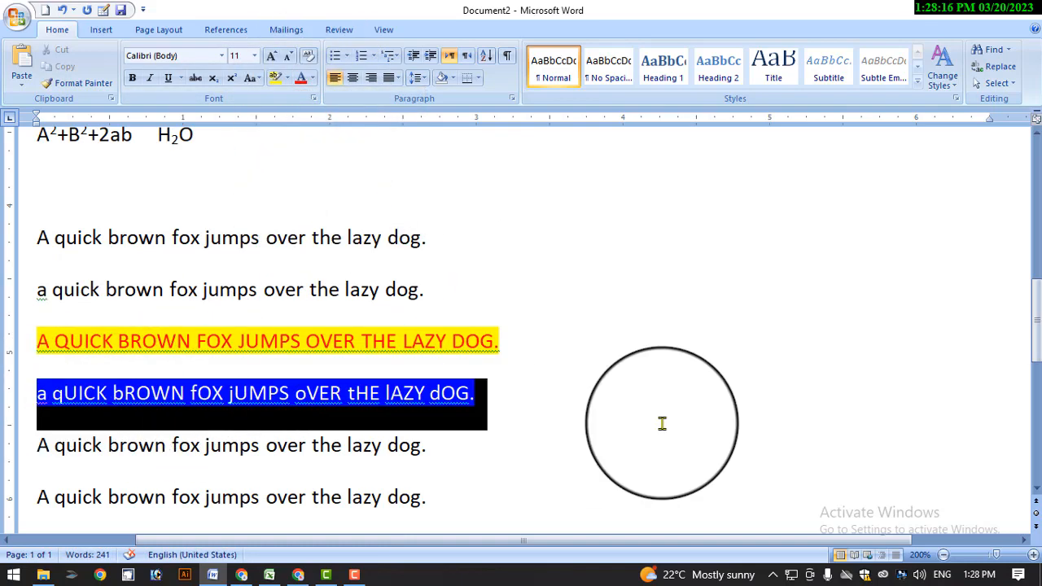
left_click(313, 98)
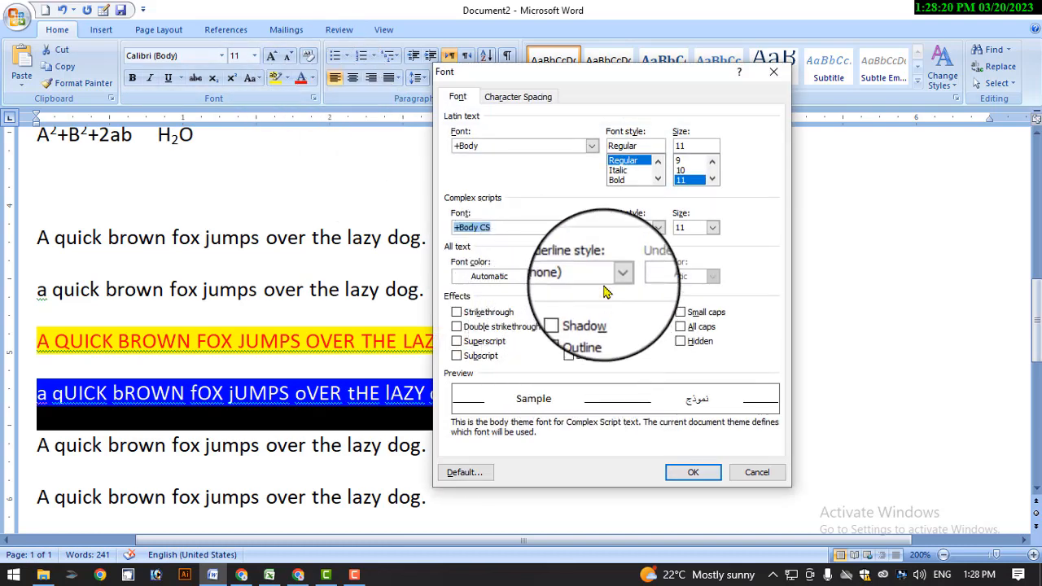
left_click(532, 276)
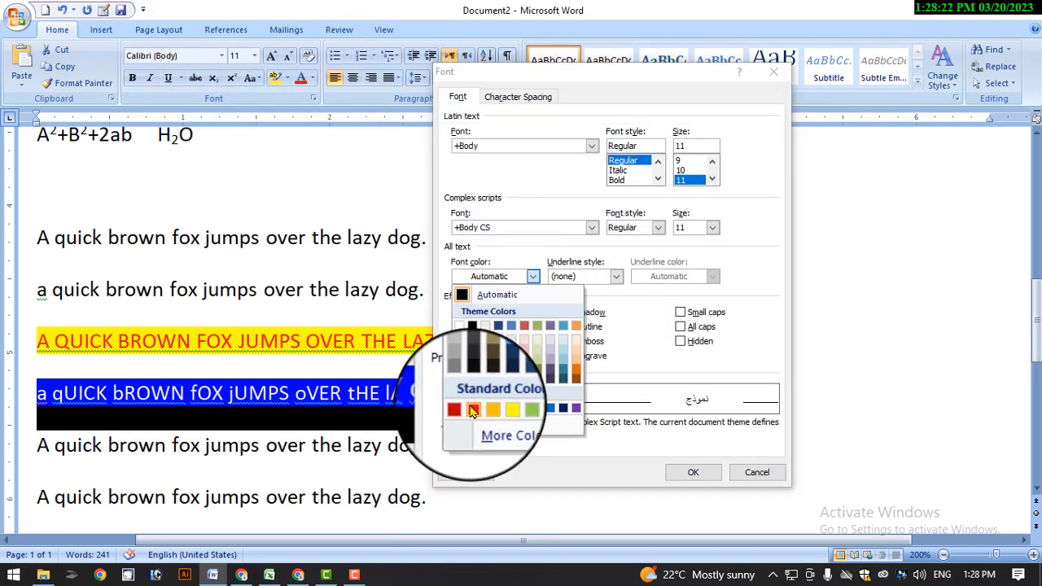
left_click(473, 409)
left_click(692, 471)
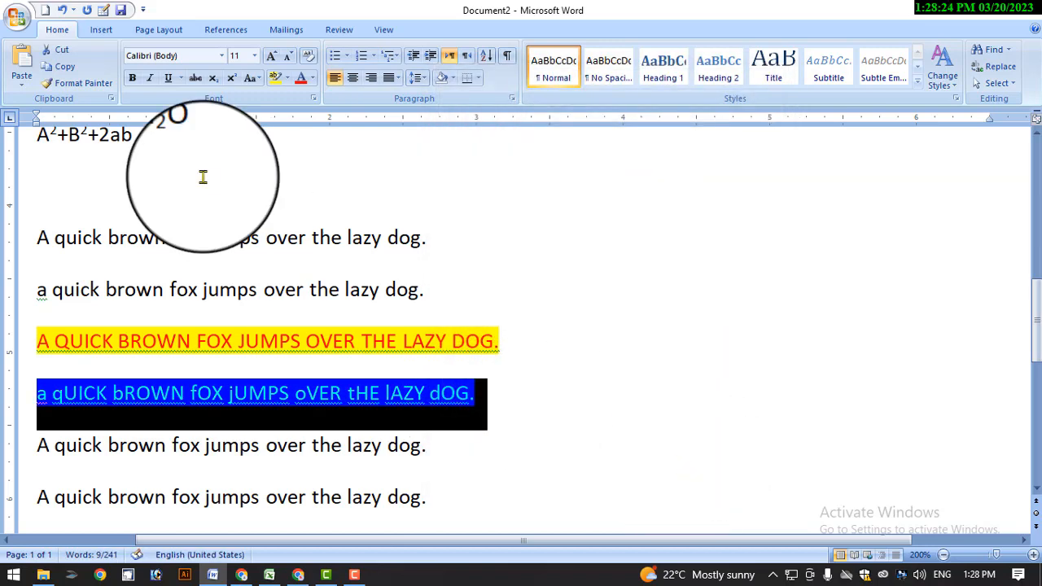
Enlarge the font of the tOGGLE cASE fox sentence by several size increments.
left_click(272, 57)
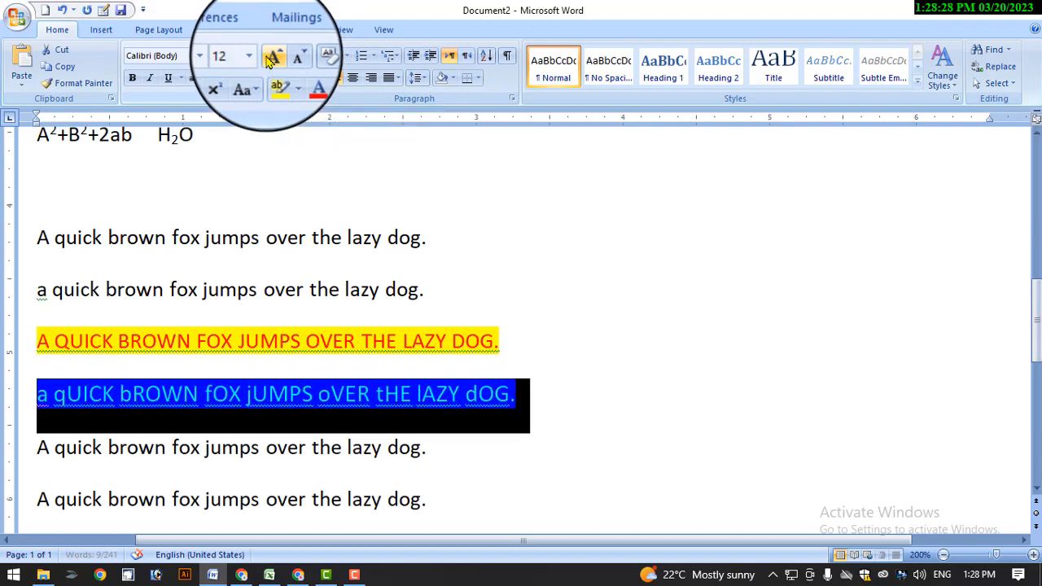
left_click(272, 58)
left_click(272, 58)
left_click(271, 58)
left_click(271, 59)
left_click(271, 59)
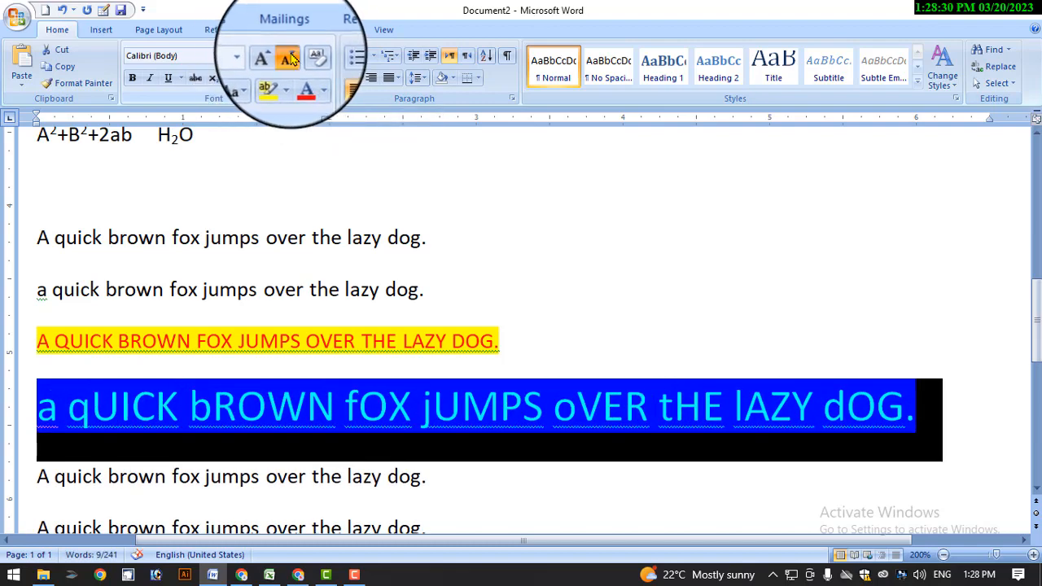
Shrink the font of the tOGGLE cASE fox sentence by several increments, and set its size to 18.
left_click(290, 59)
left_click(290, 58)
left_click(290, 59)
left_click(291, 59)
left_click(290, 58)
left_click(290, 58)
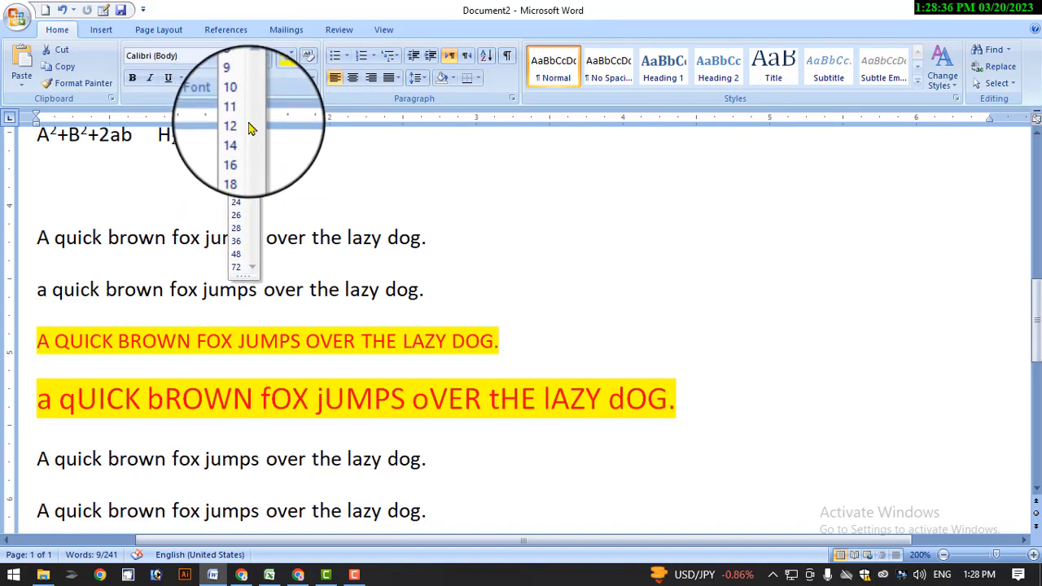
left_click(236, 163)
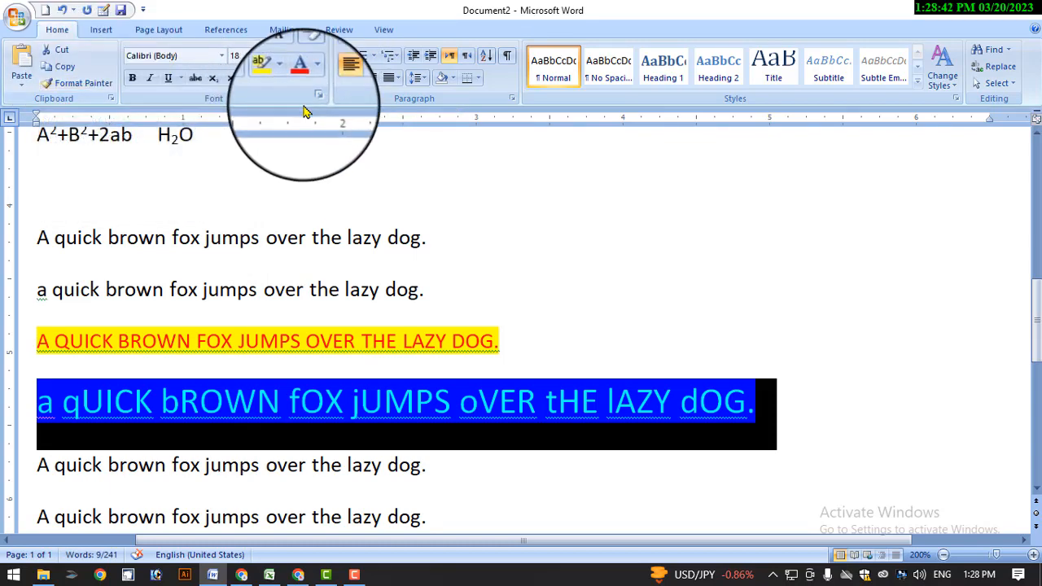
Apply the Engrave and Hidden font effects to the tOGGLE cASE fox sentence.
left_click(313, 100)
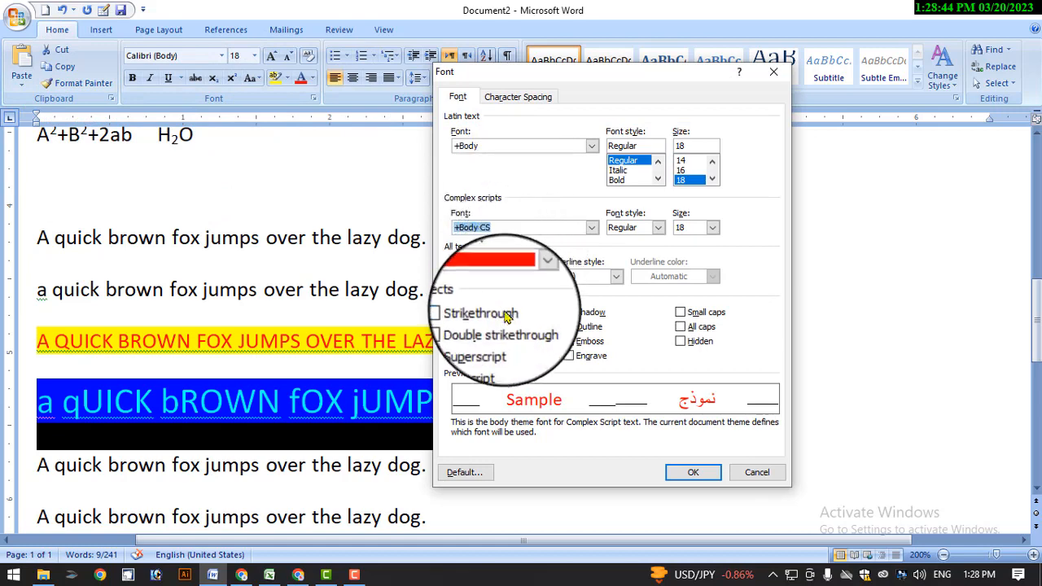
left_click(461, 329)
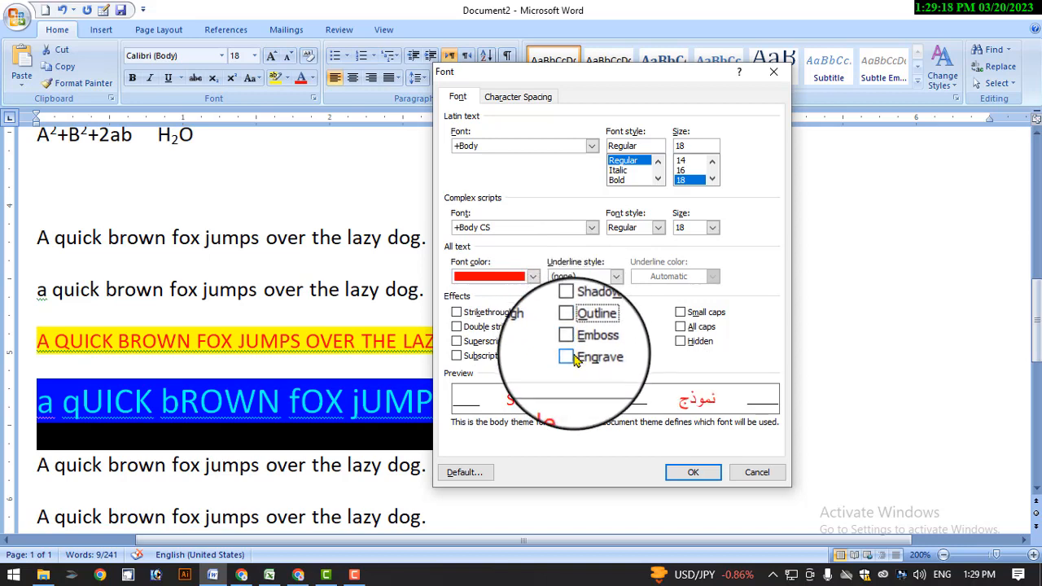
left_click(570, 356)
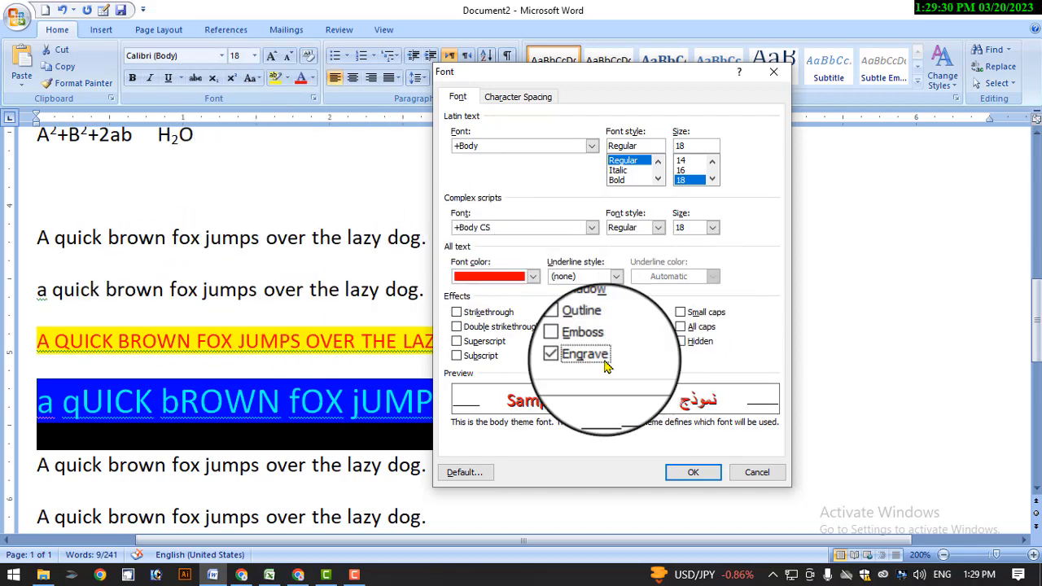
left_click(681, 343)
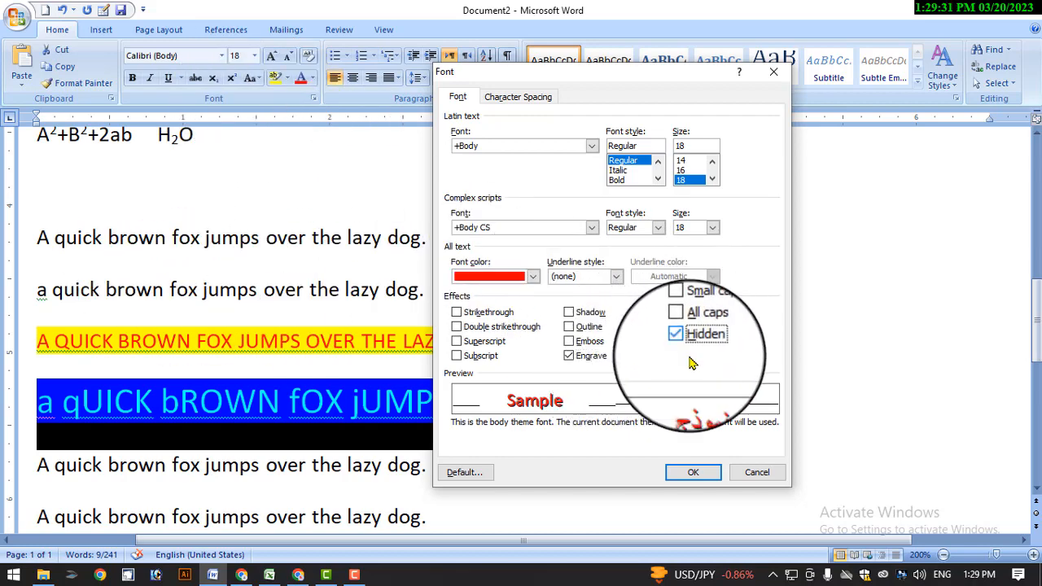
left_click(698, 478)
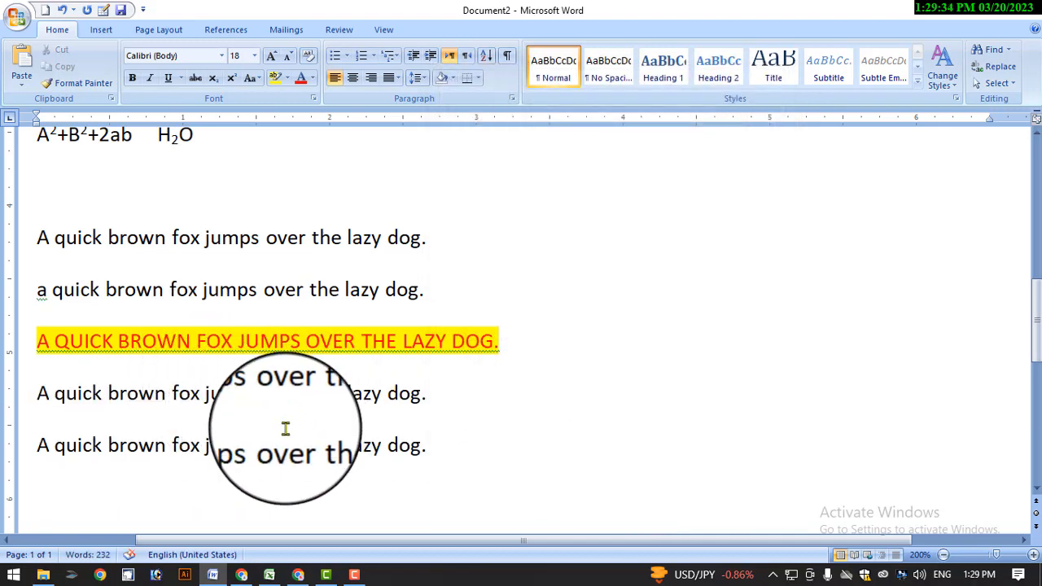
Apply the Hidden font effect to the entire document and undo it.
key("ctrl+a")
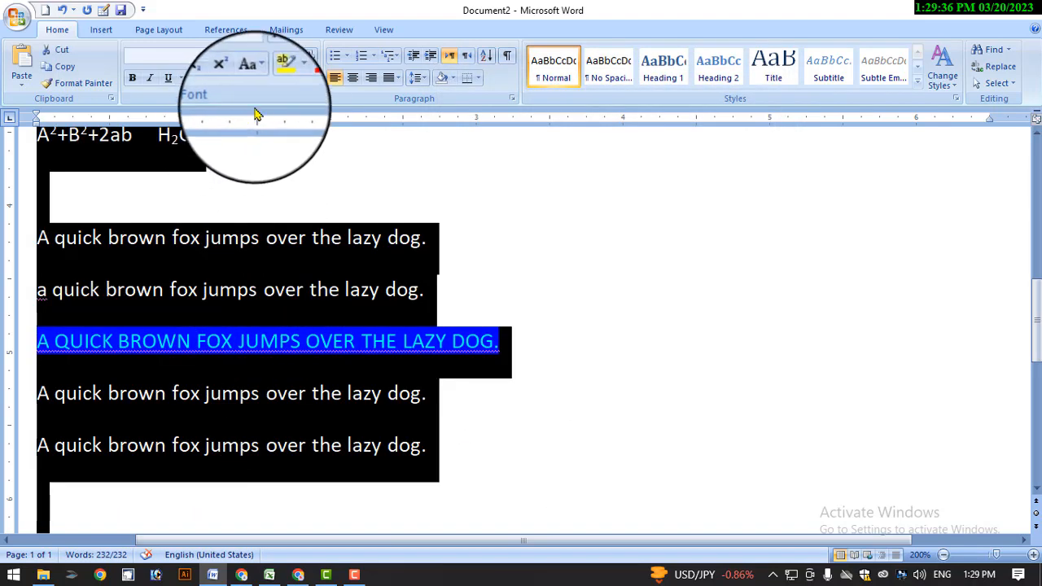
left_click(313, 99)
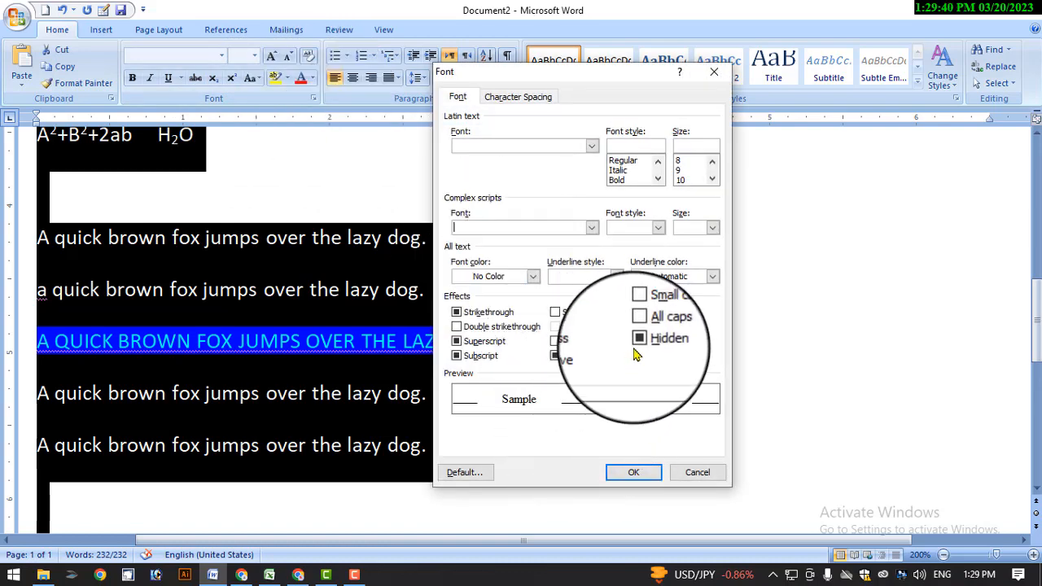
left_click(645, 476)
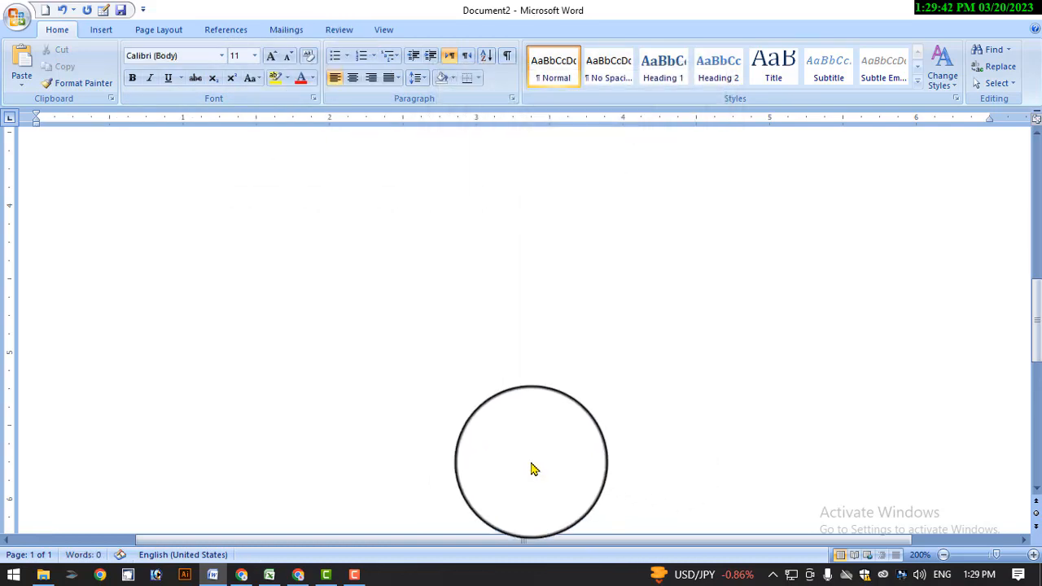
scroll(309, 362, "up", 5)
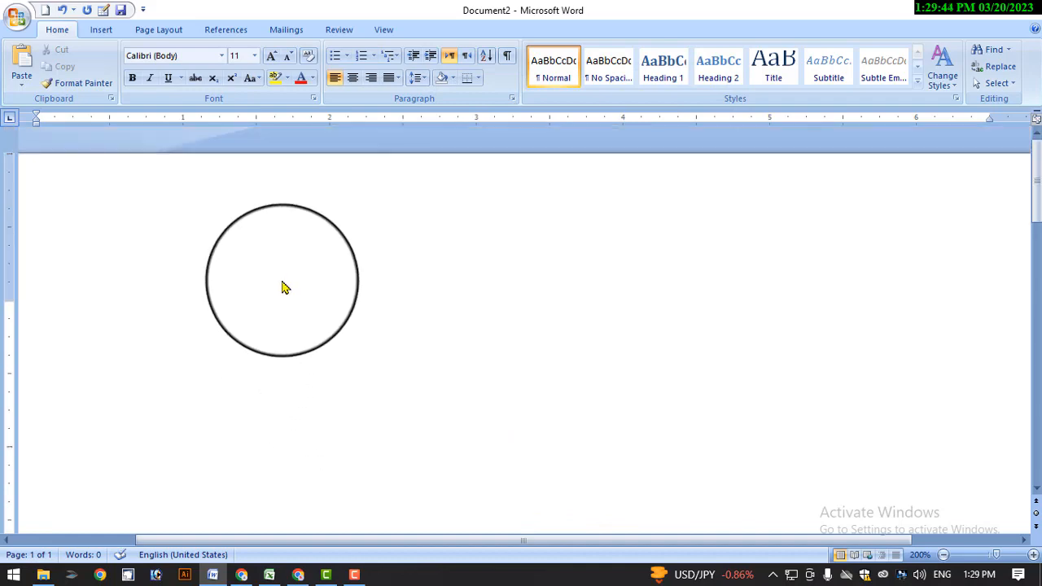
key("ctrl+z")
Clear the Hidden effect from the entire document and give all text the Engrave, Subscript and Strikethrough effects.
right_click(330, 358)
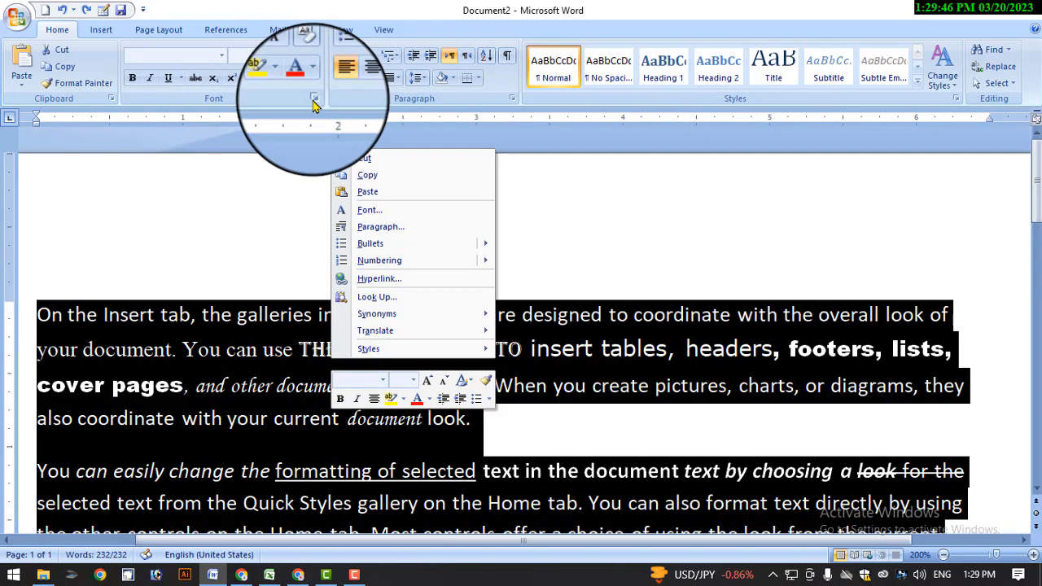
left_click(359, 211)
left_click(637, 343)
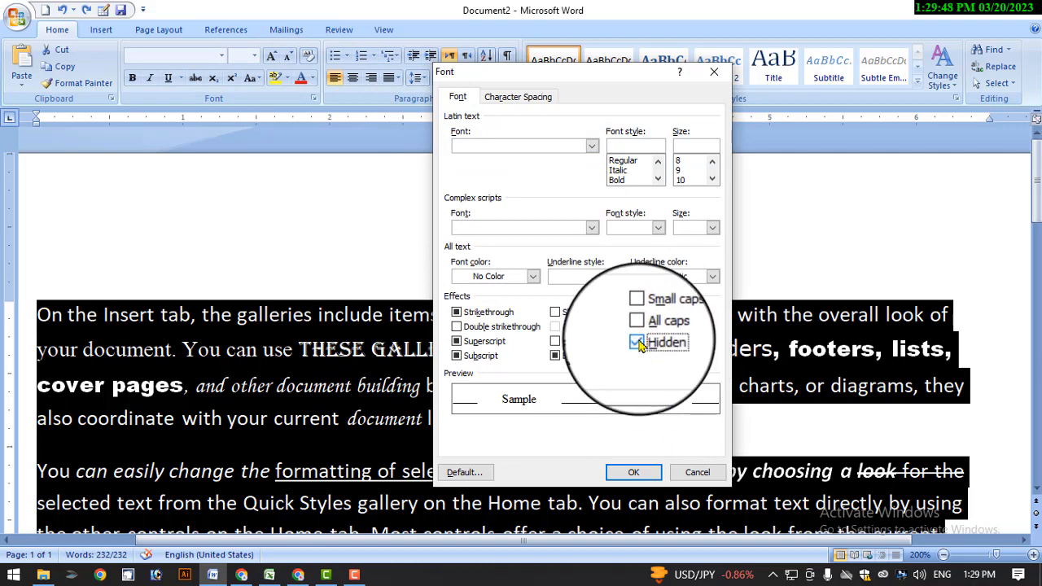
left_click(555, 356)
left_click(456, 356)
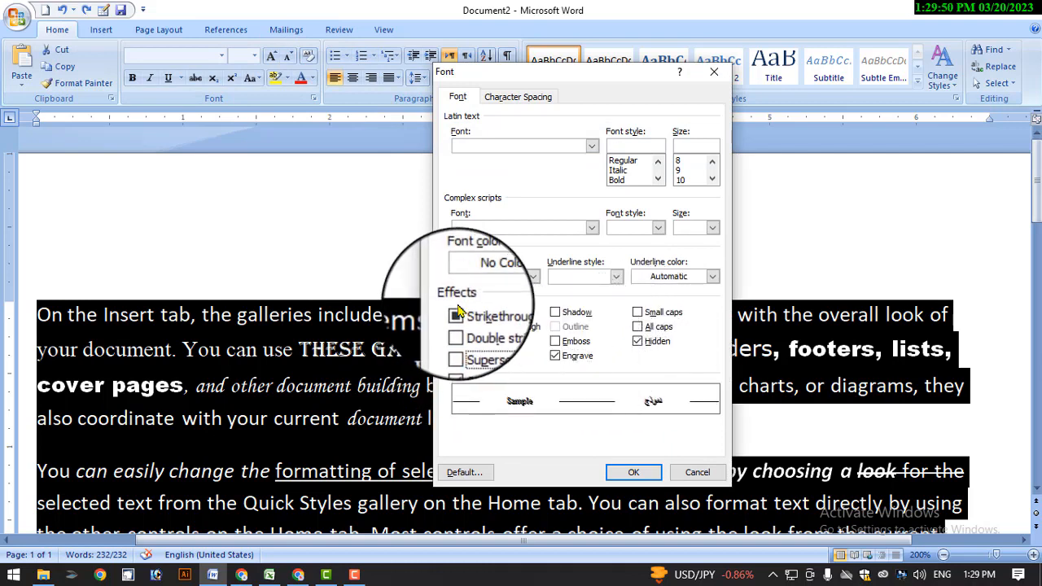
left_click(456, 312)
left_click(637, 341)
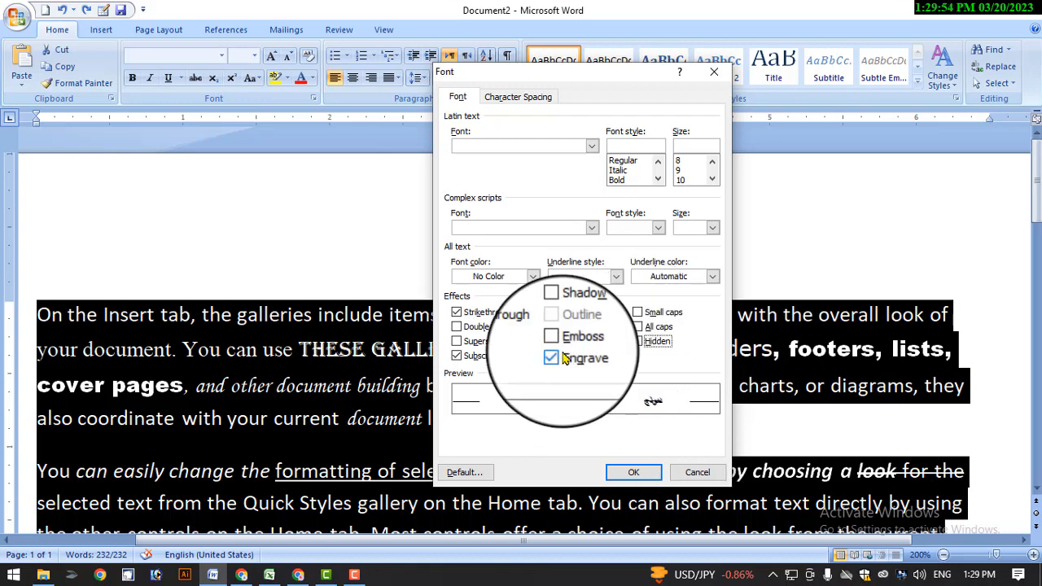
left_click(631, 470)
scroll(391, 391, "down", 5)
scroll(187, 361, "down", 3)
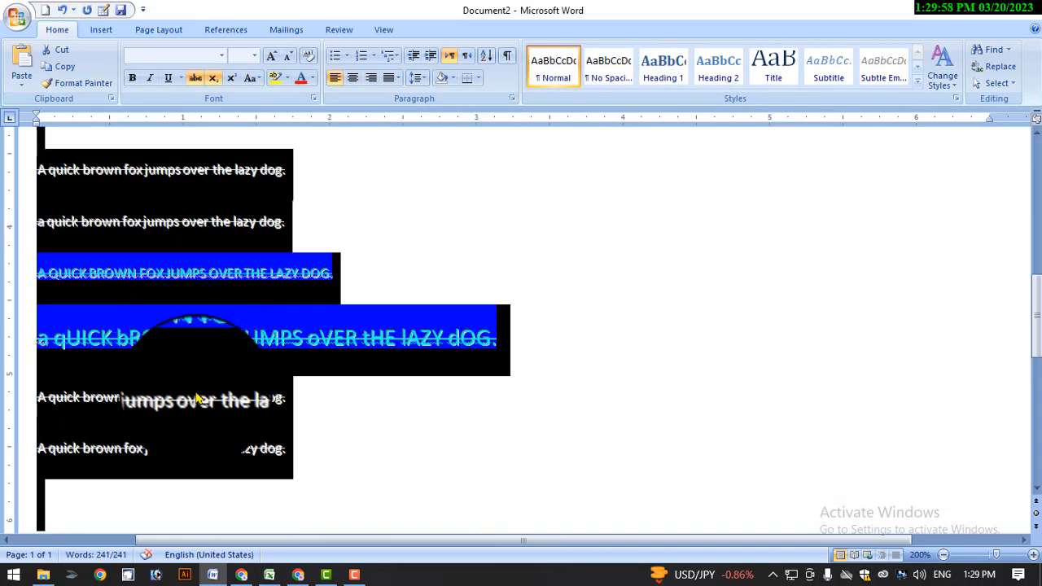
left_click(159, 342)
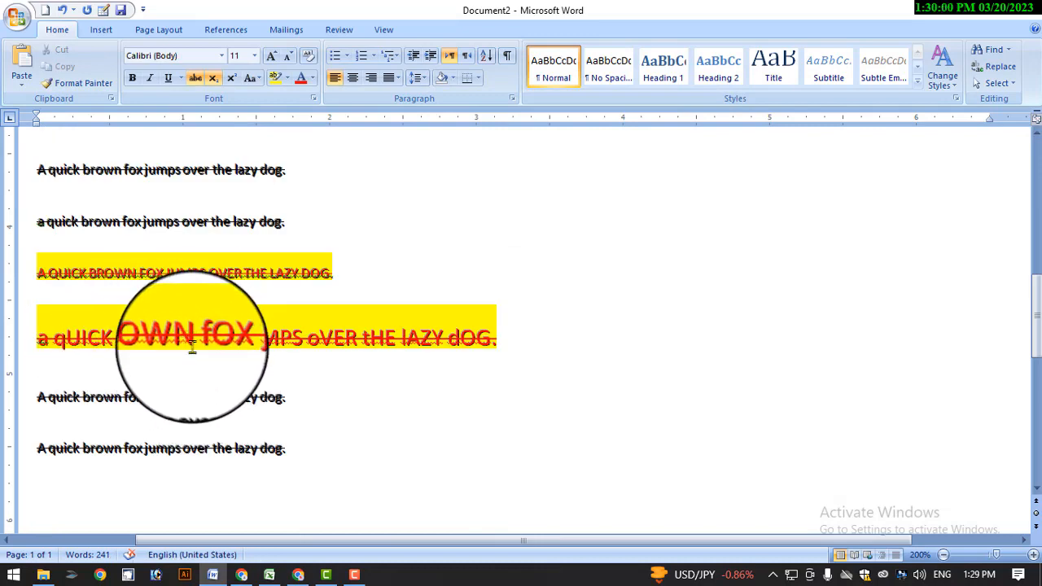
Select the last five fox sentences and examine their character scale, spacing, position and kerning options.
left_click(327, 465)
left_click(36, 222, "shift")
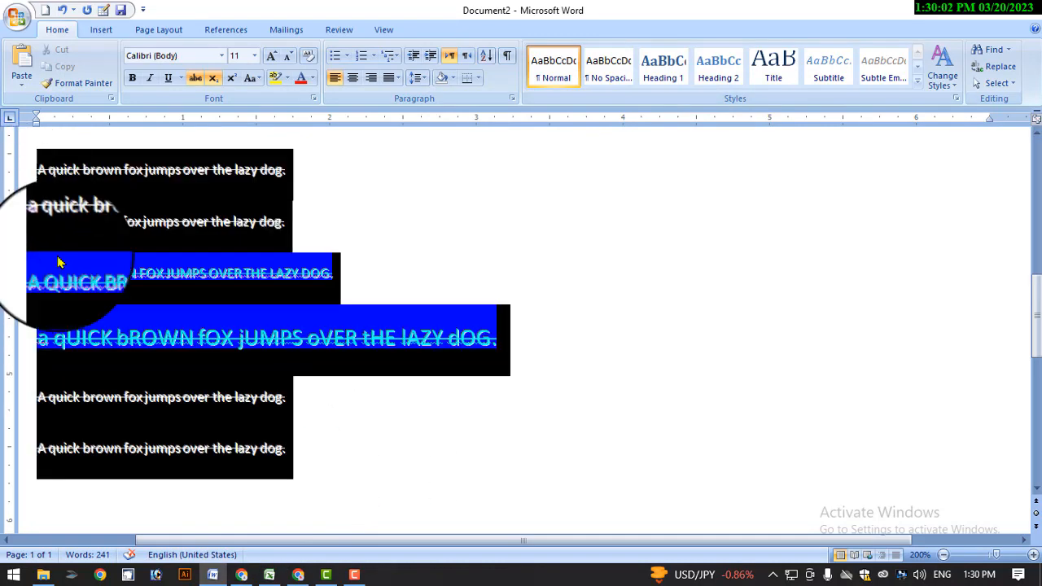
right_click(129, 263)
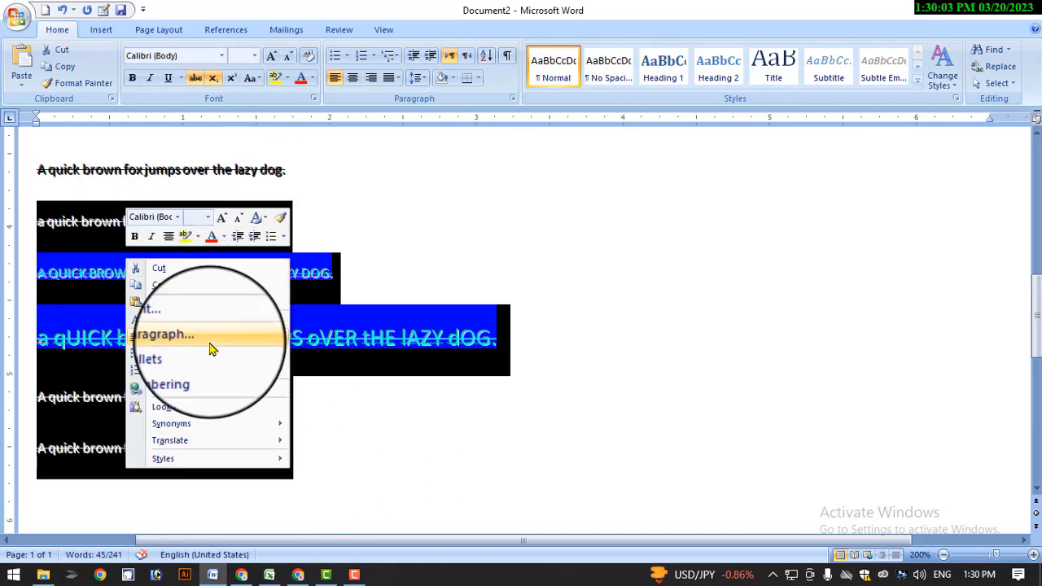
left_click(86, 277)
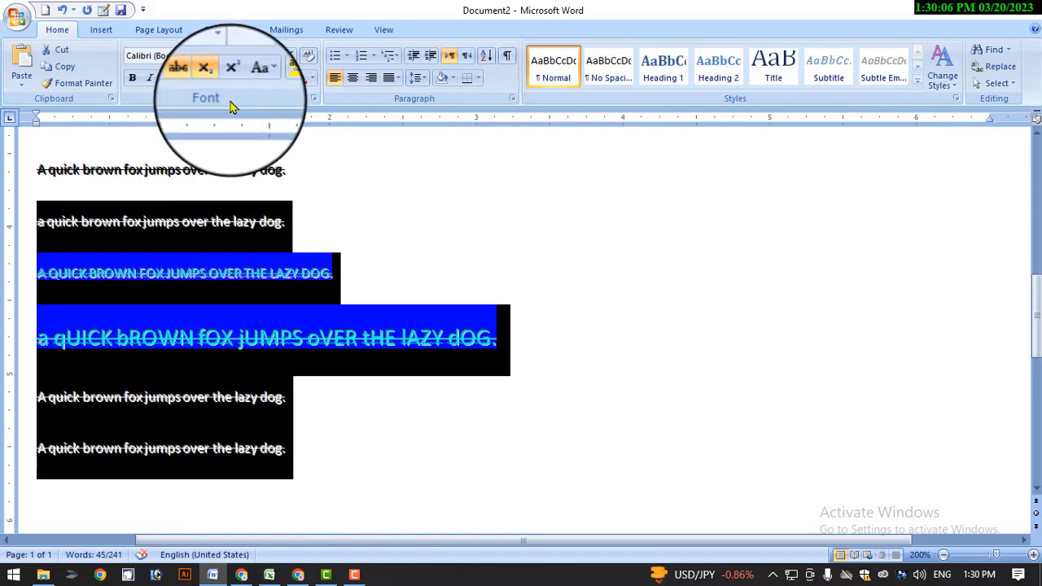
left_click(313, 98)
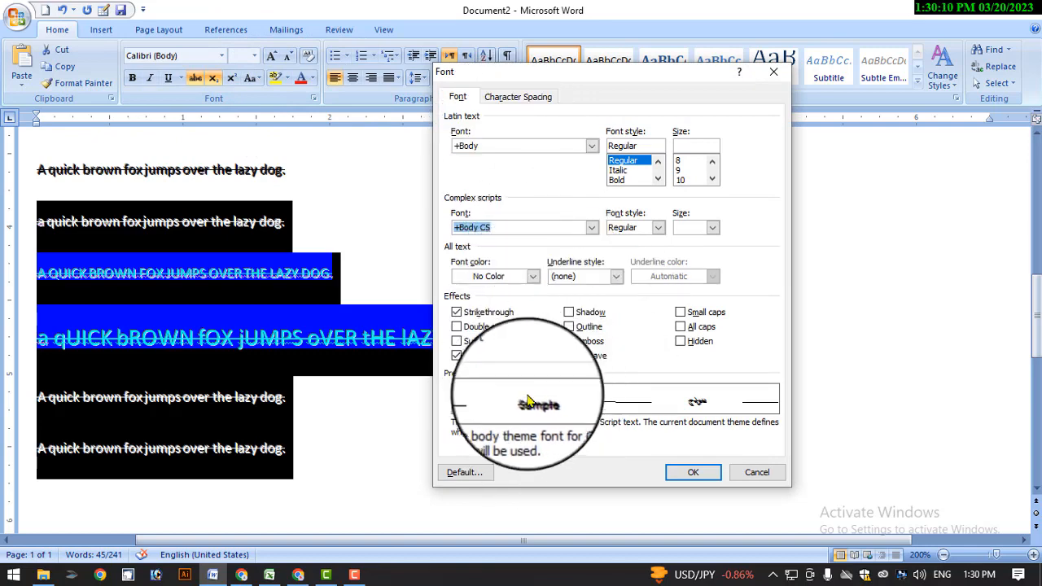
left_click(507, 98)
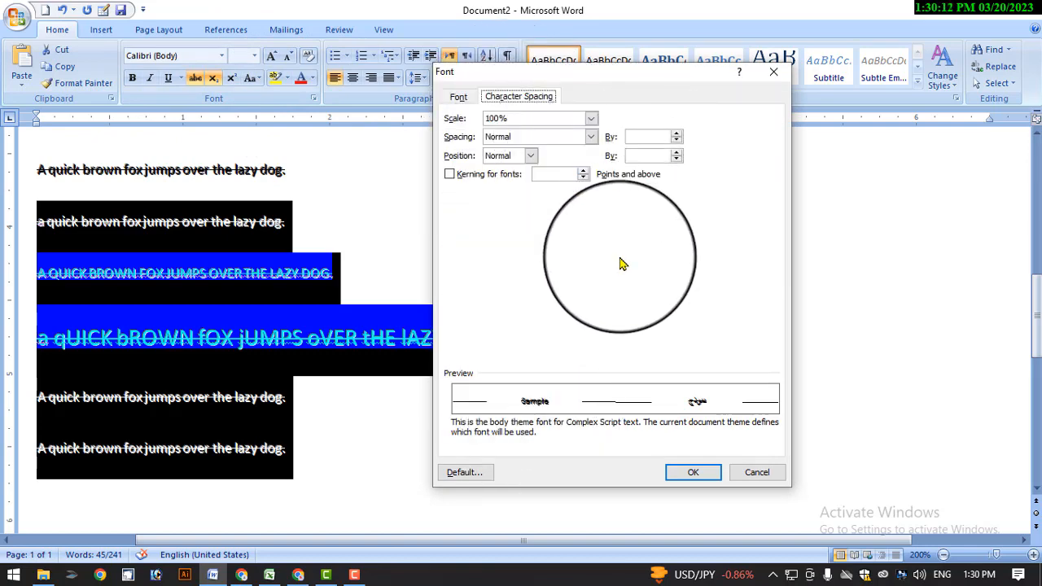
left_click(692, 474)
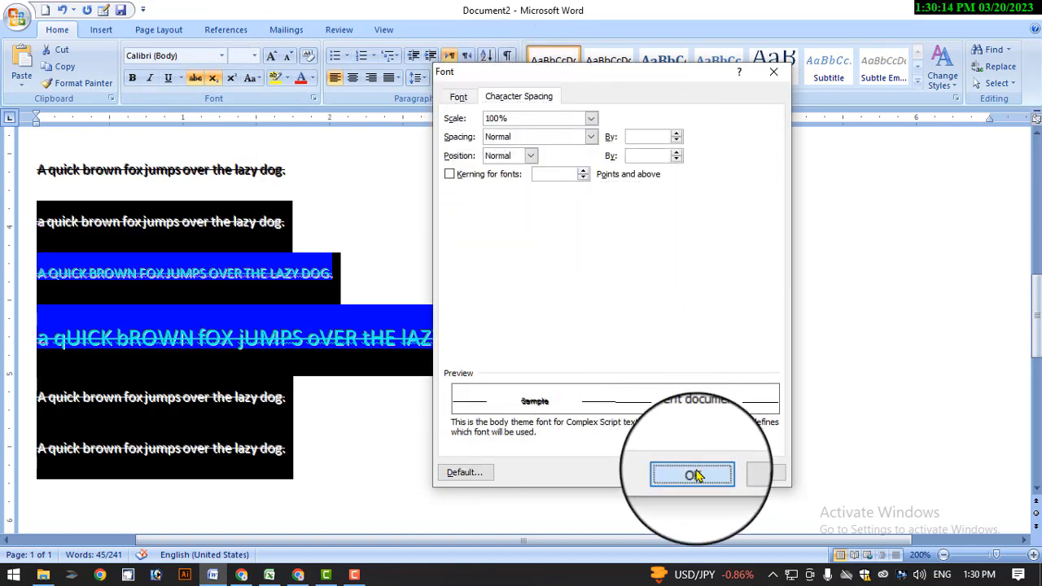
left_click(314, 98)
left_click(757, 474)
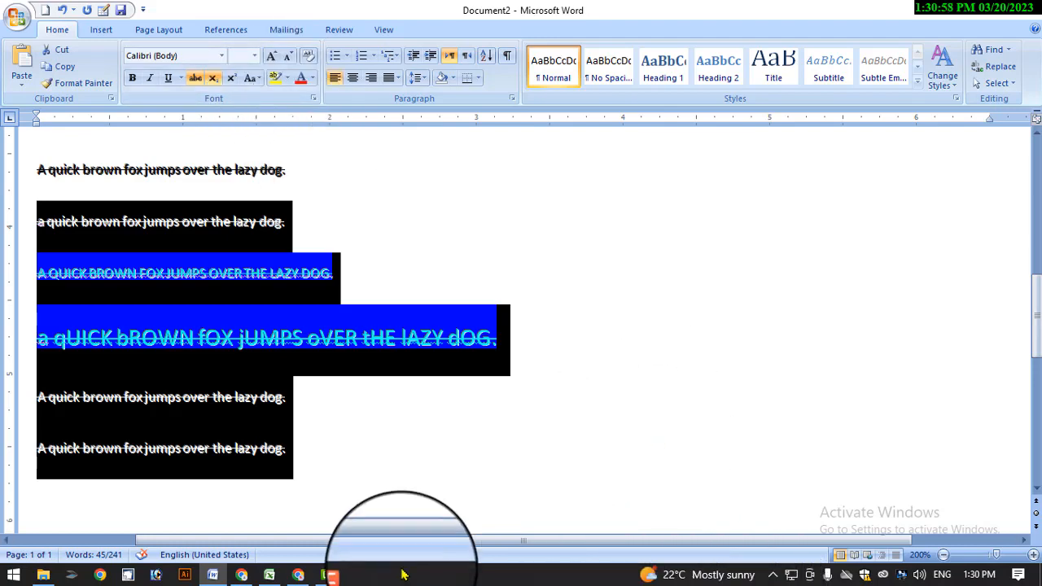
left_click(354, 575)
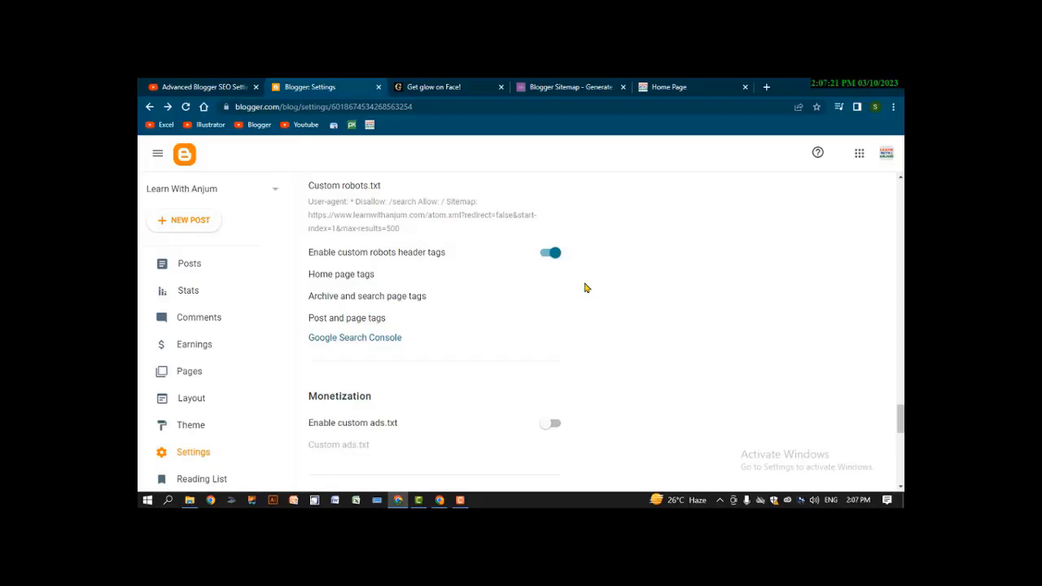